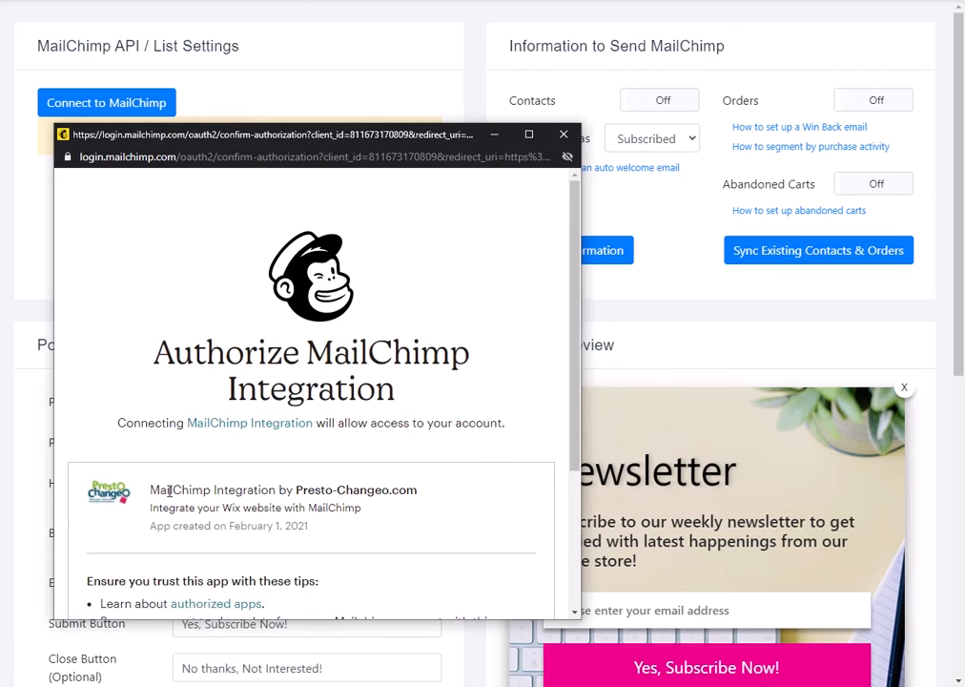
Allow the MailChimp Integration access to the account and save Wix Testing as the MailChimp list.
scroll(162, 579, "down", 3)
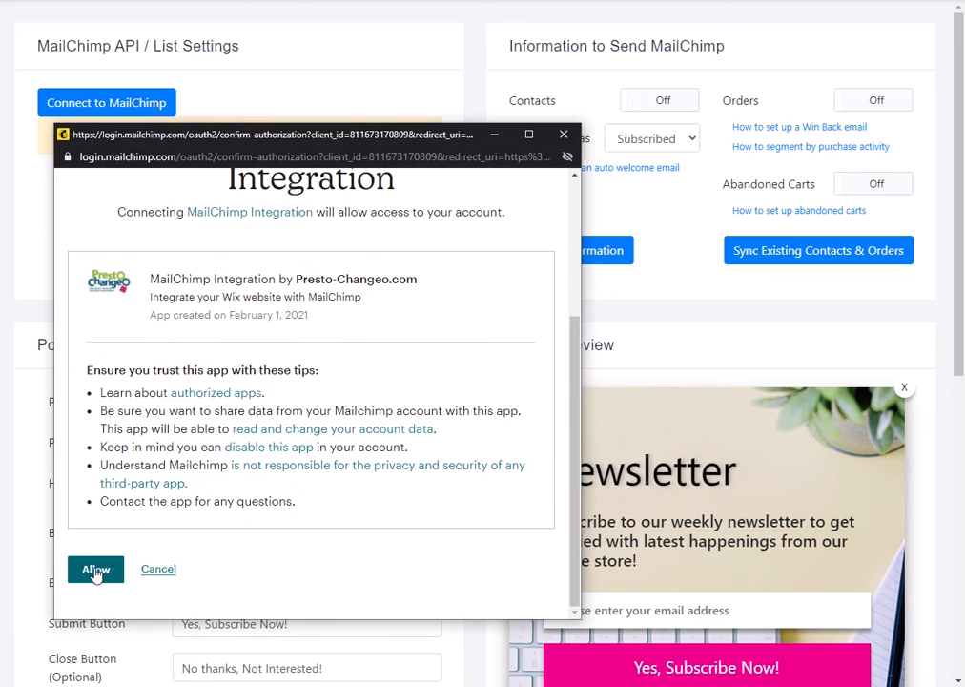
left_click(95, 570)
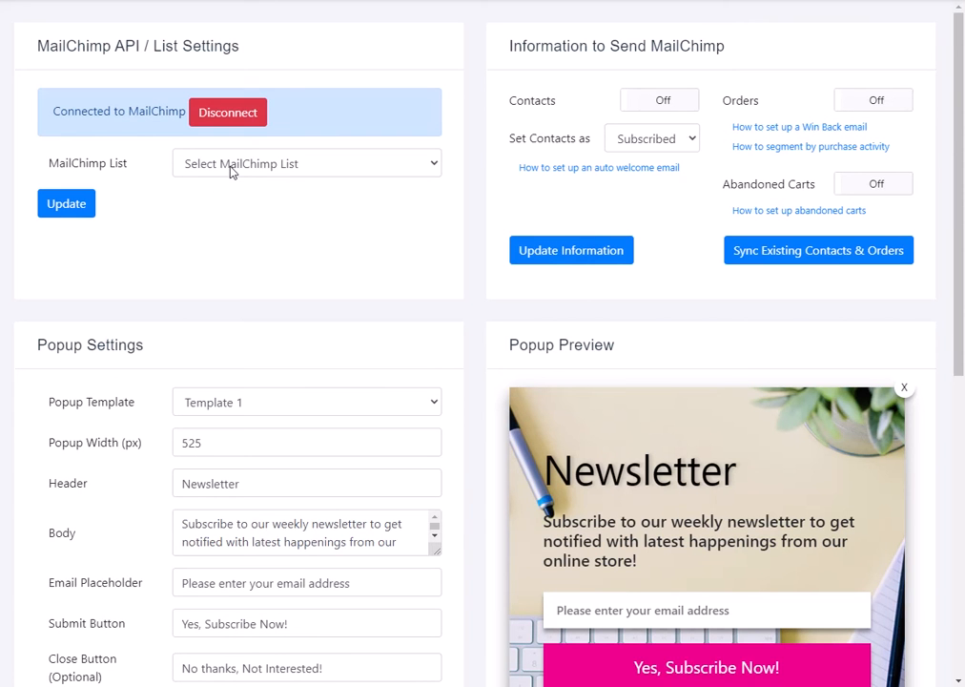
left_click(231, 170)
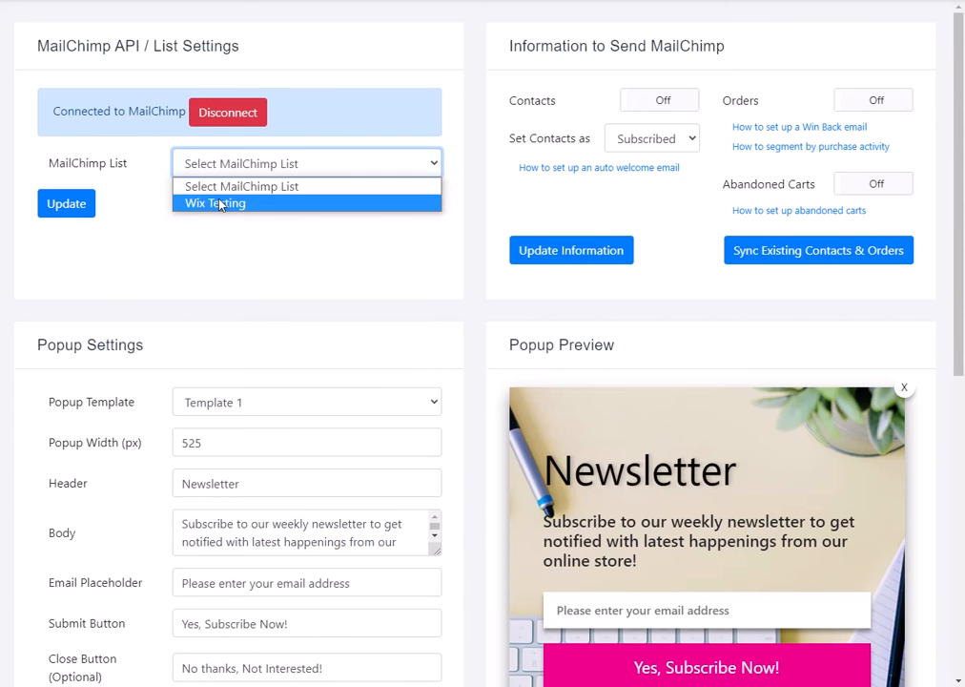
left_click(217, 204)
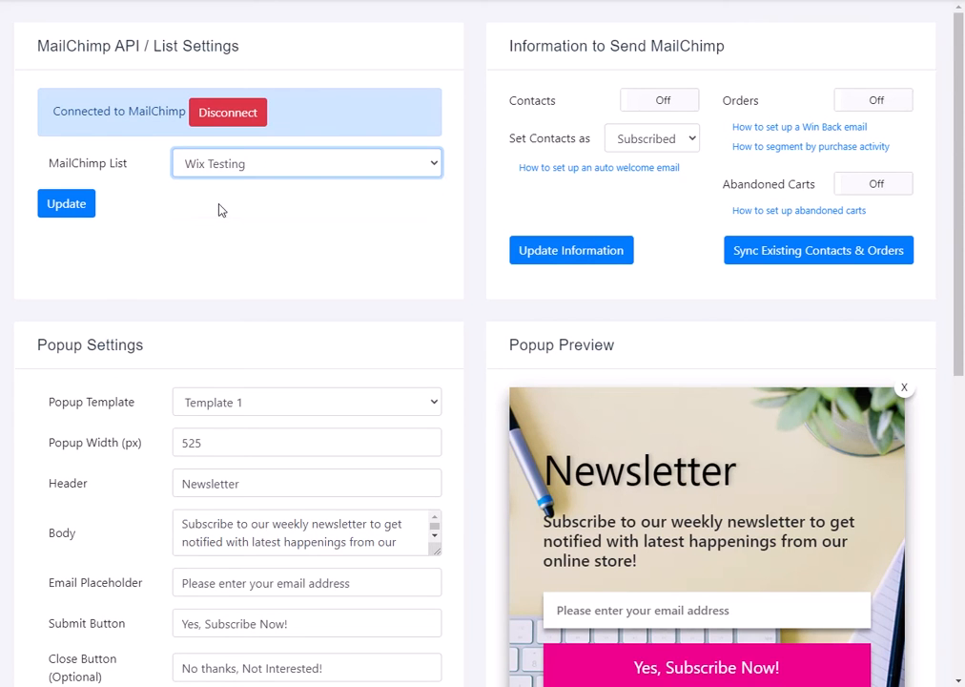
left_click(66, 210)
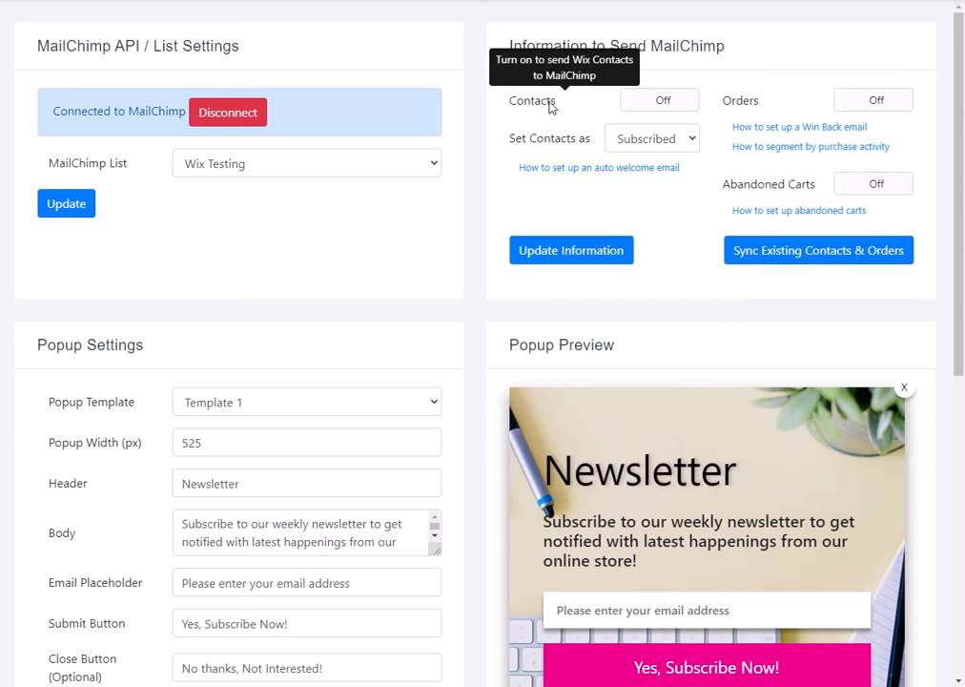
Turn on sending of contacts, orders and abandoned carts, keep contacts set as Subscribed, and update the information to send.
left_click(629, 101)
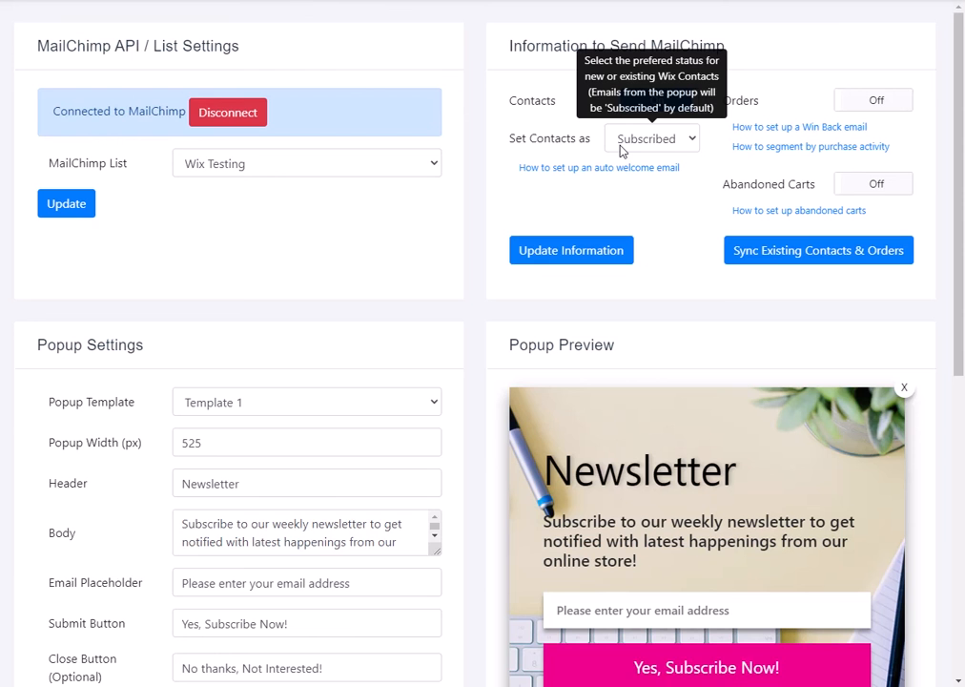
left_click(622, 144)
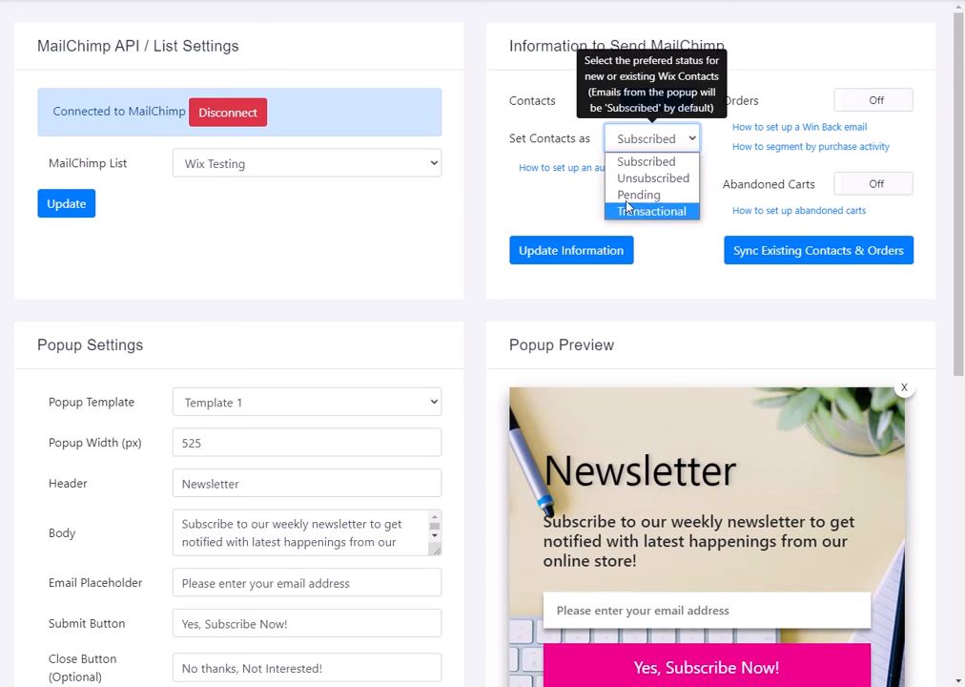
left_click(593, 142)
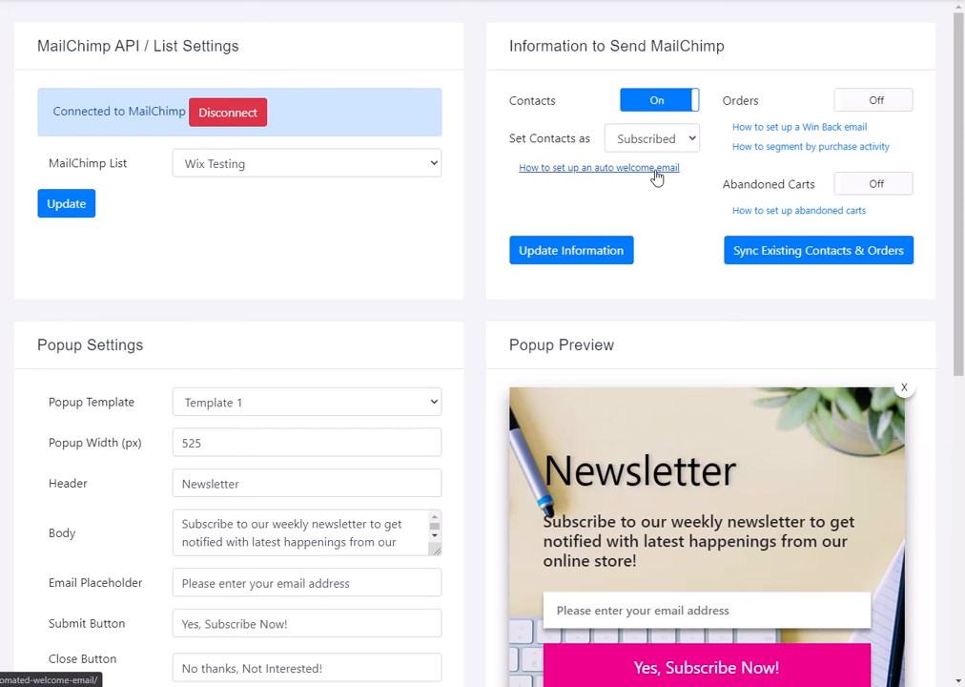
left_click(849, 107)
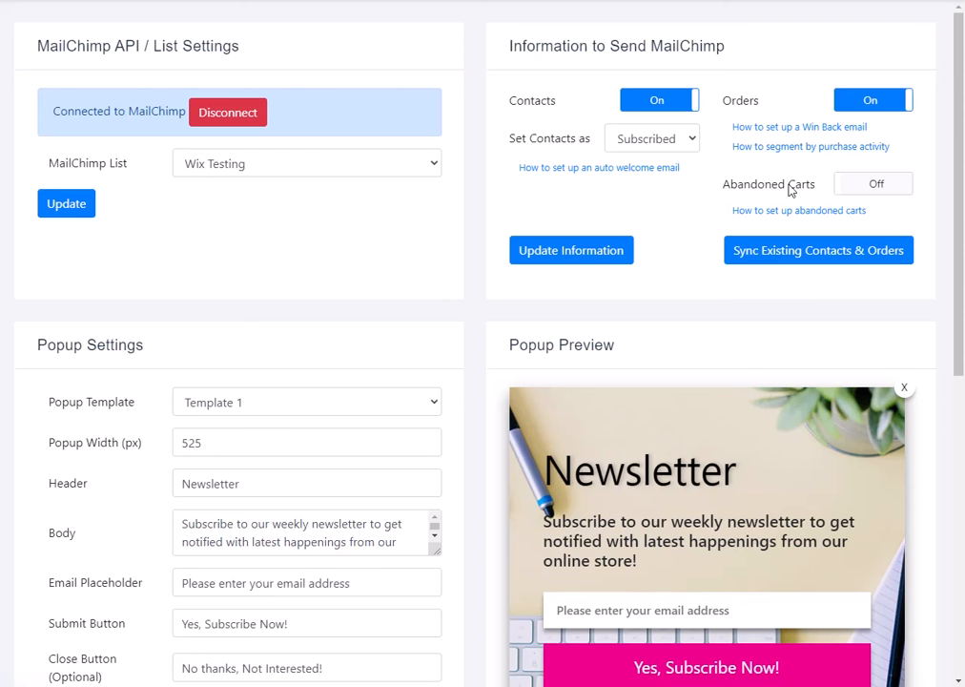
left_click(866, 187)
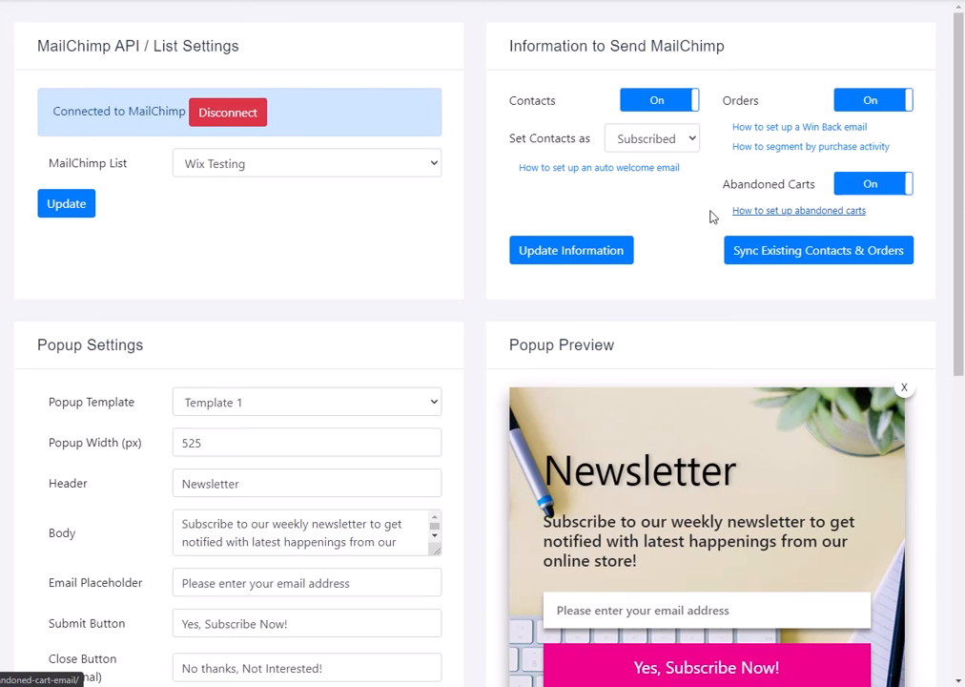
left_click(562, 253)
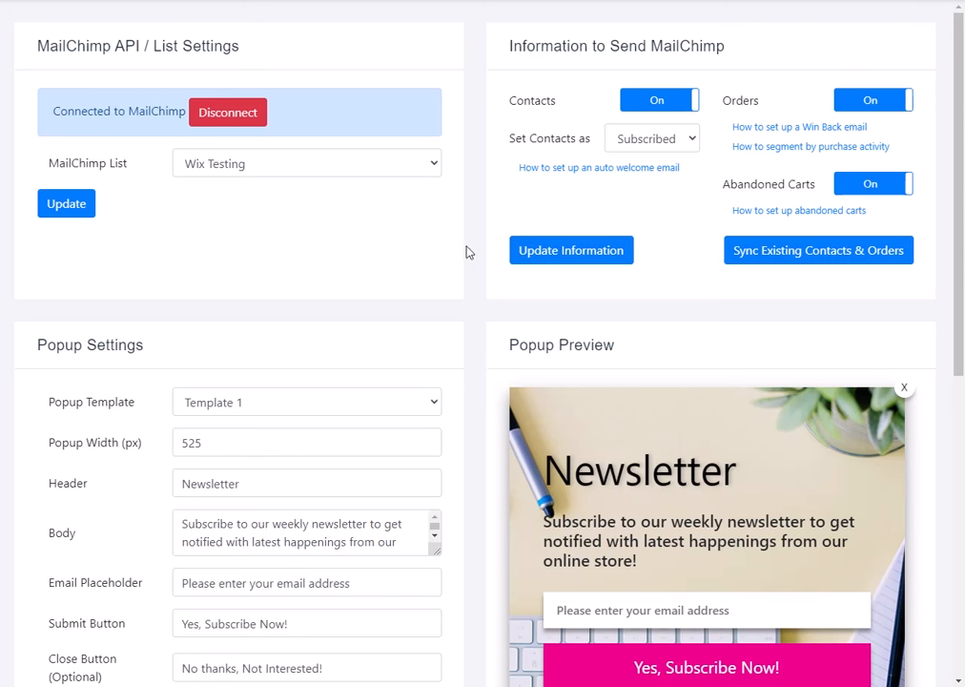
Review the available popup templates and choose Template 1 in the popup settings.
scroll(183, 252, "down", 3)
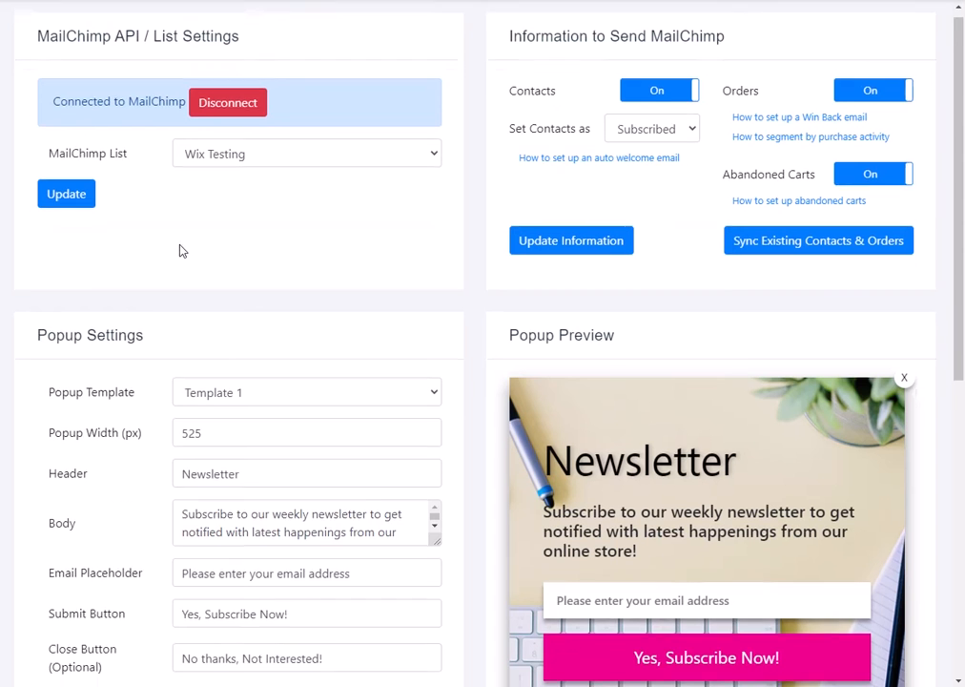
scroll(189, 166, "down", 3)
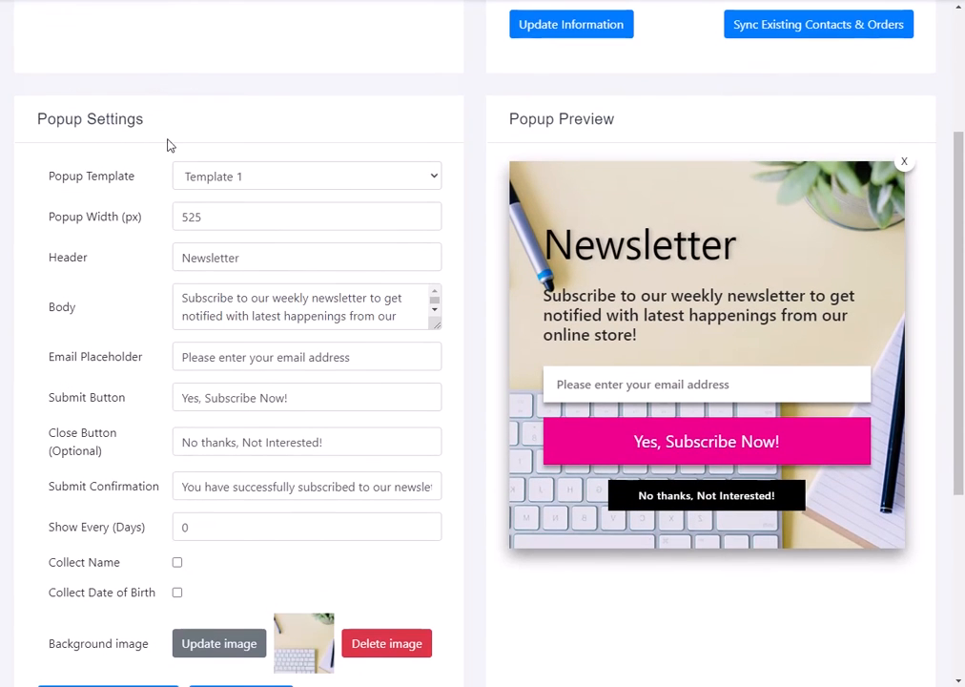
scroll(153, 135, "down", 2)
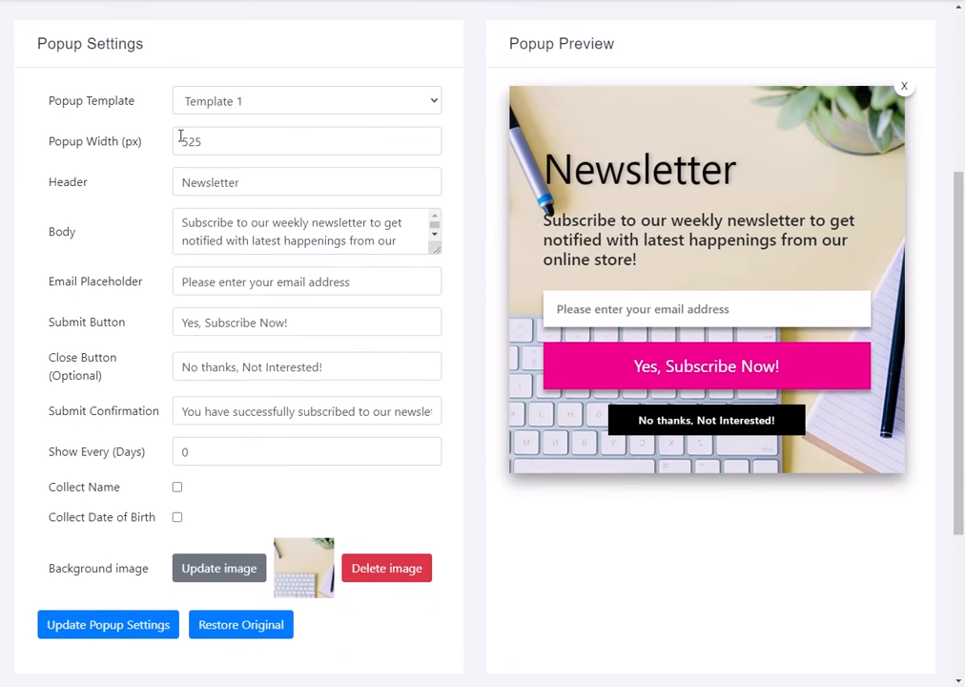
mouse_move(210, 114)
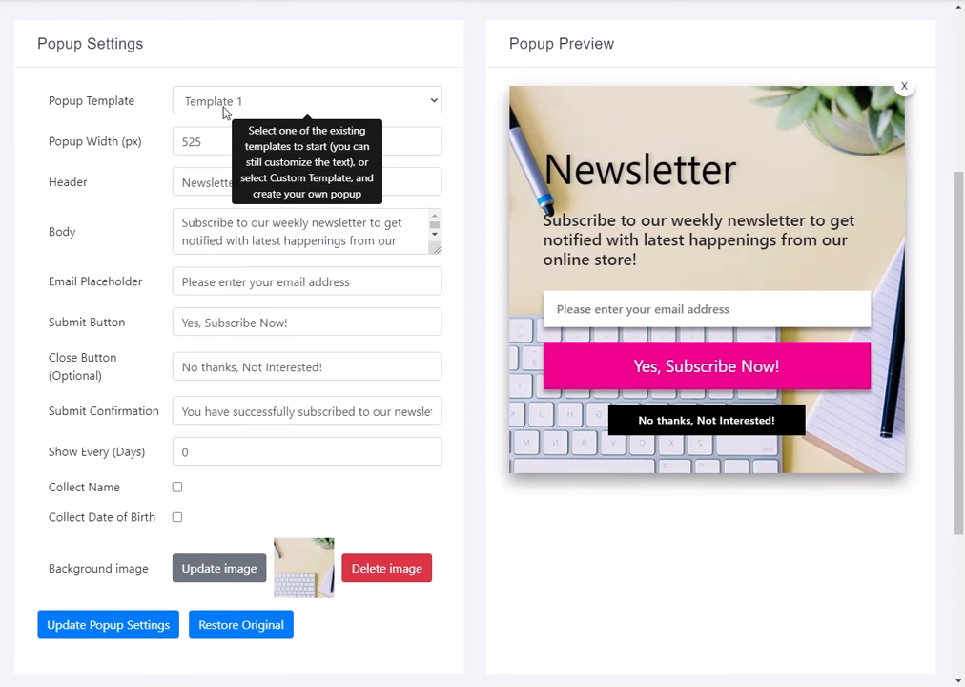
left_click(225, 109)
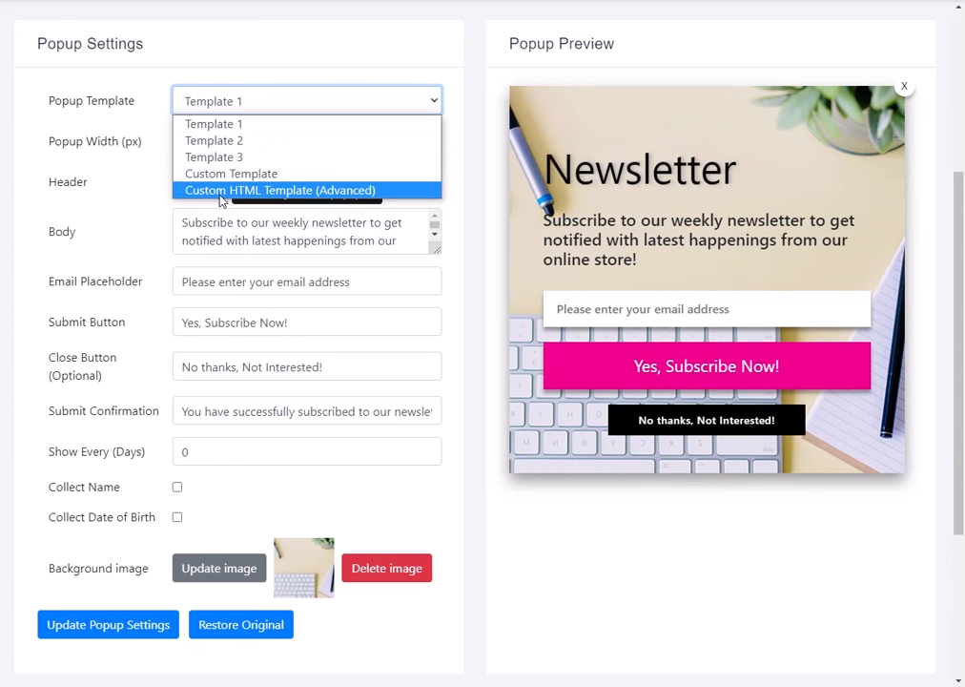
left_click(225, 129)
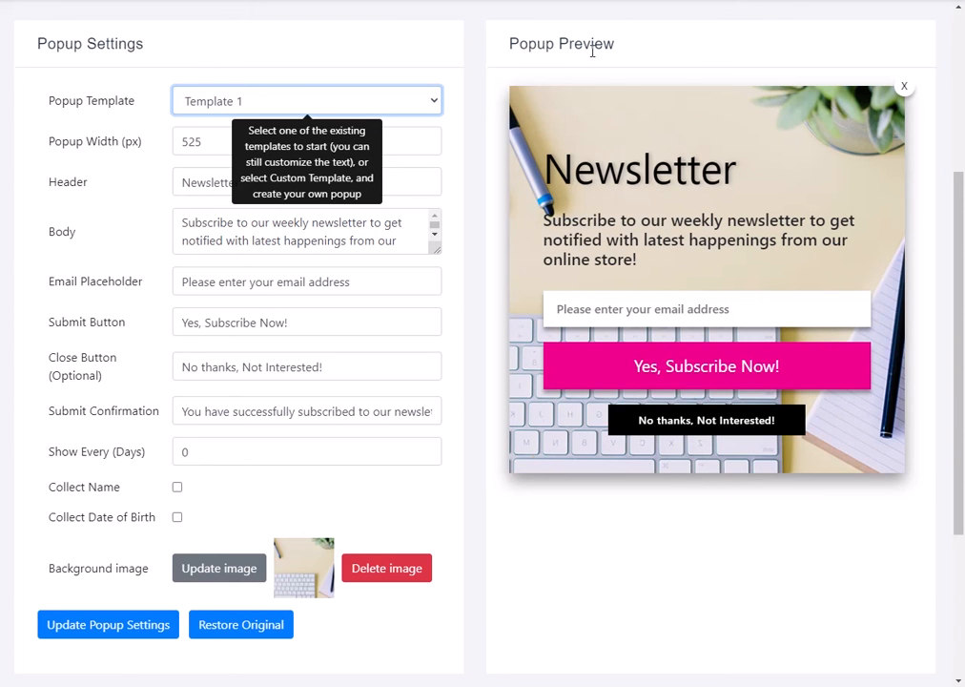
left_click(448, 143)
Set the popup header to "Newsletter signup" and replace "weekly" with "monthly" in the body text.
left_click(278, 183)
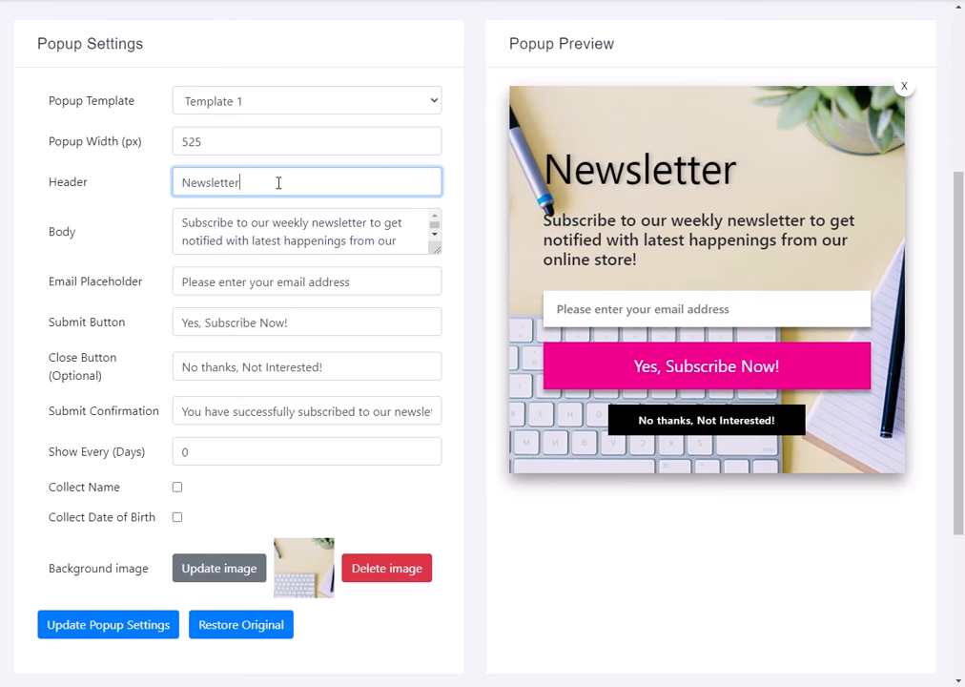
type("signup")
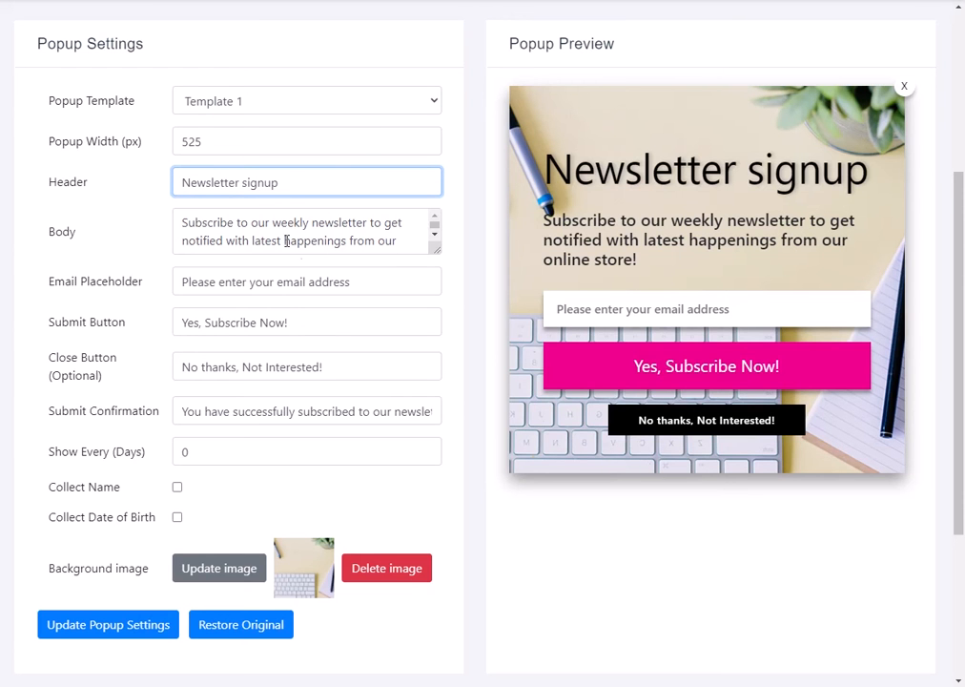
double_click(289, 222)
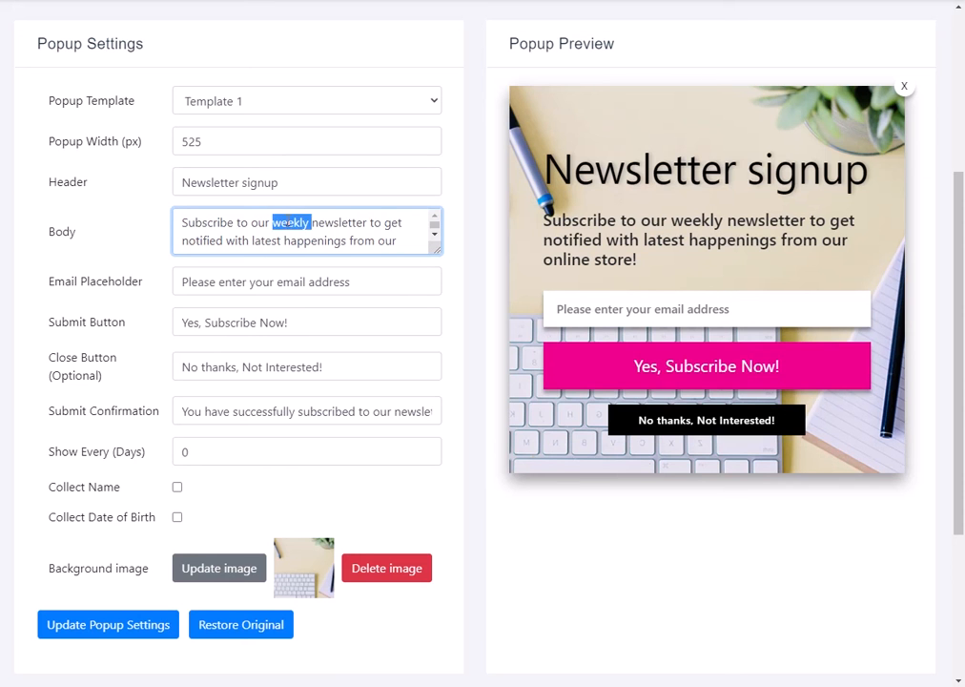
type("monthly")
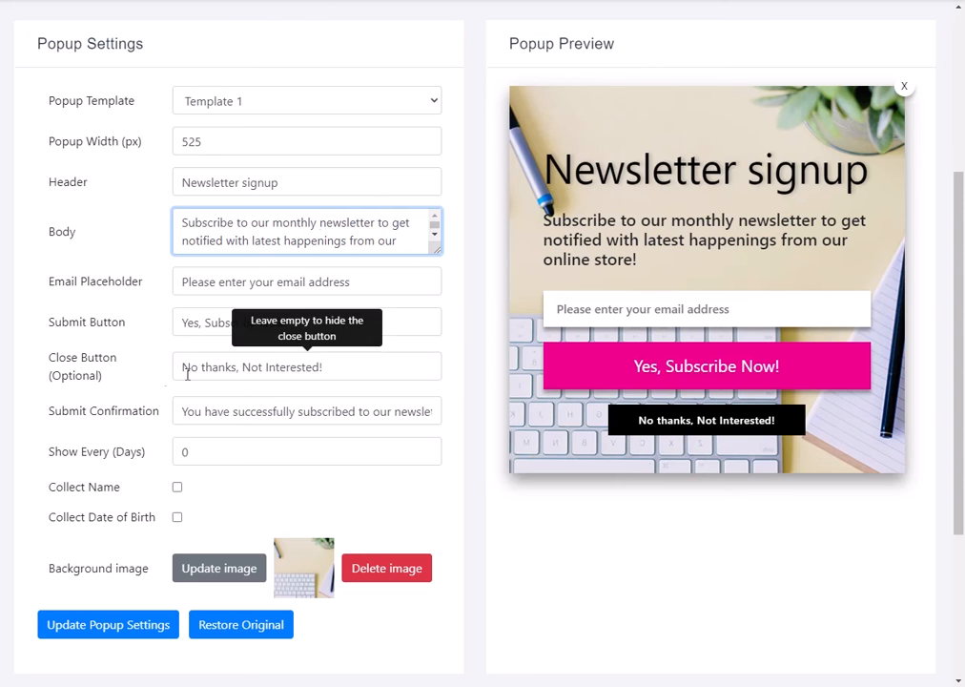
Clear the popup's optional close button text and enable collecting the subscriber's name and date of birth.
triple_click(350, 369)
key("BackSpace")
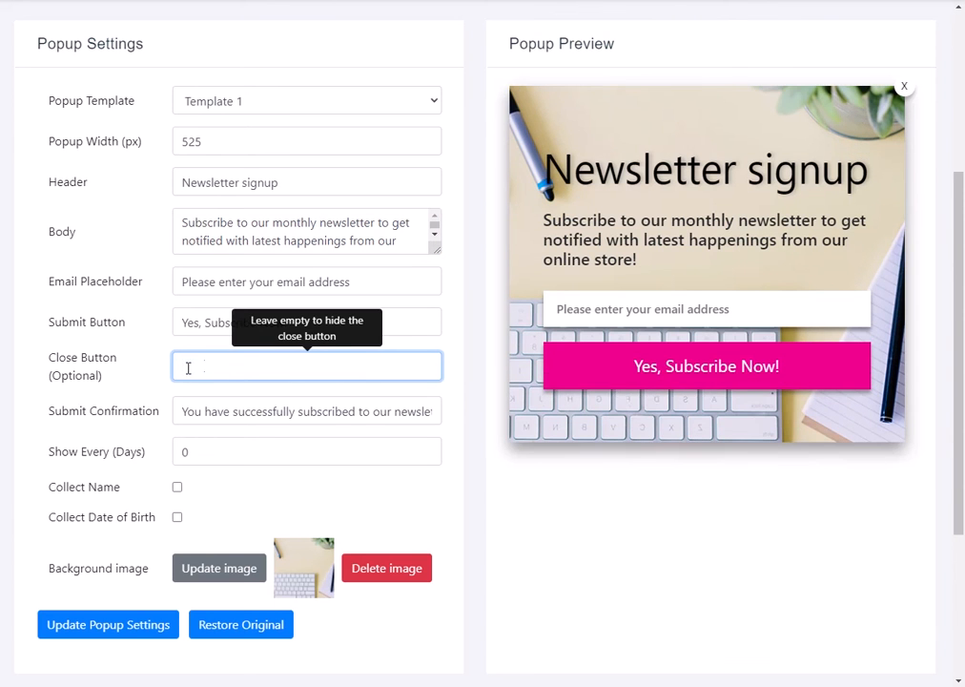
scroll(147, 379, "down", 2)
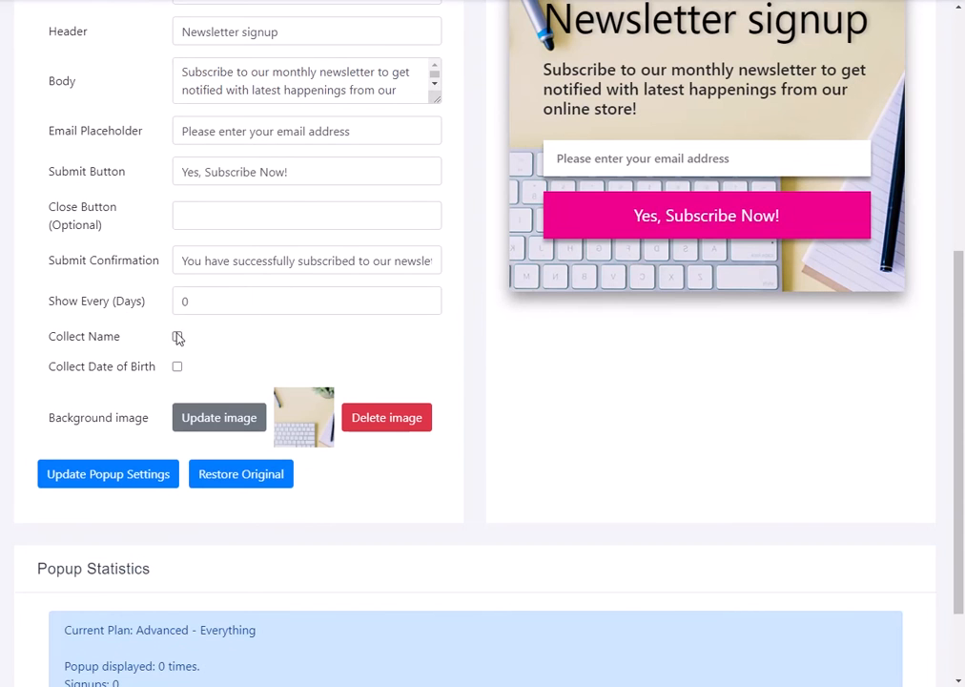
left_click(177, 337)
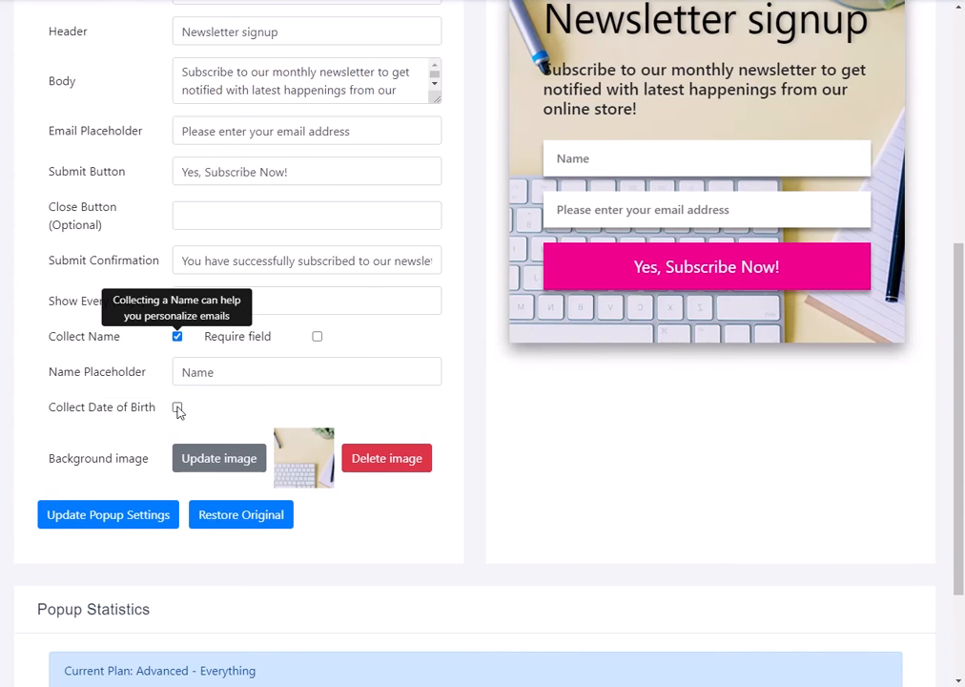
mouse_move(178, 411)
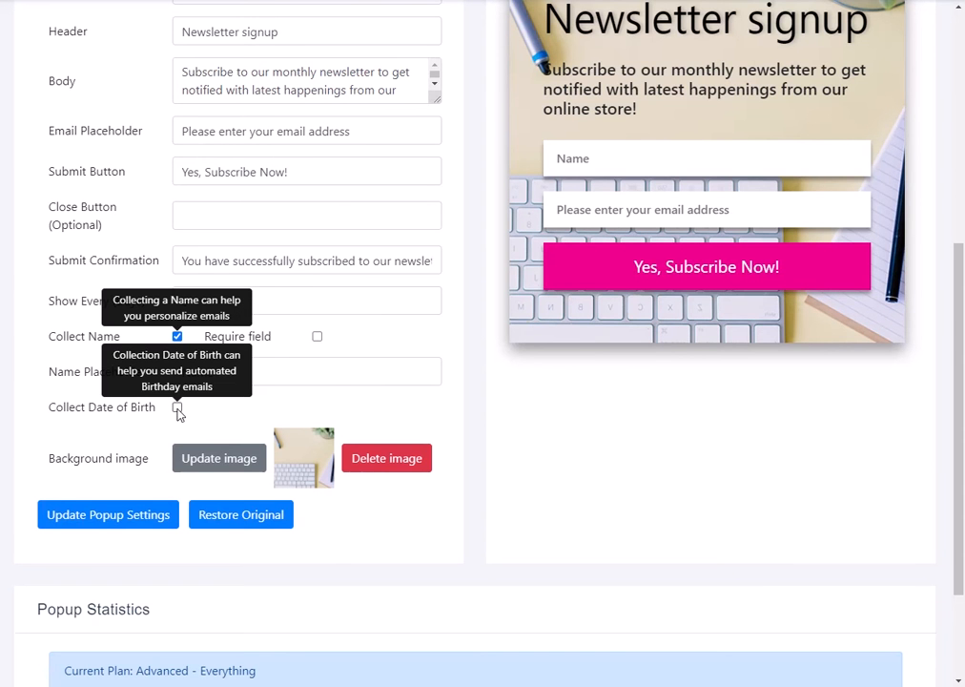
left_click(178, 408)
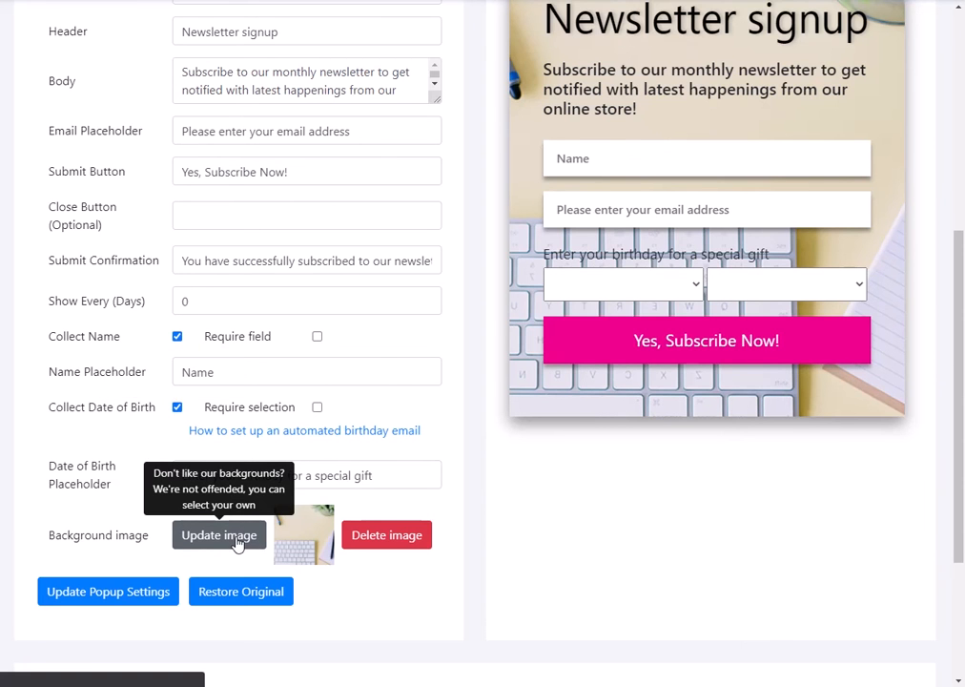
Change the popup's background image to bg1.jpg from the site files and save the popup settings.
left_click(236, 540)
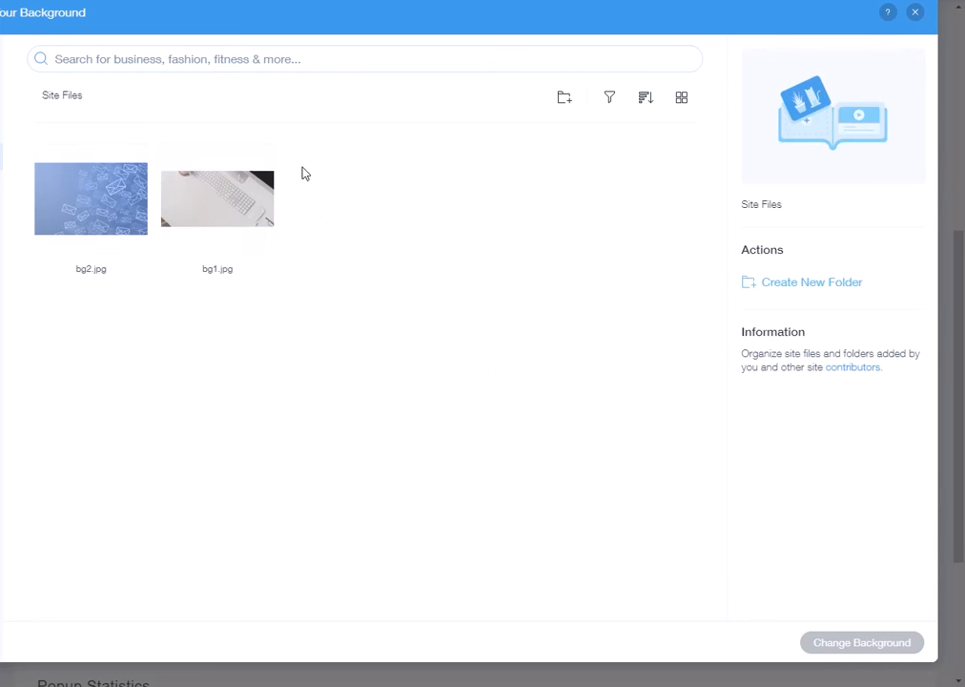
left_click(224, 234)
double_click(224, 233)
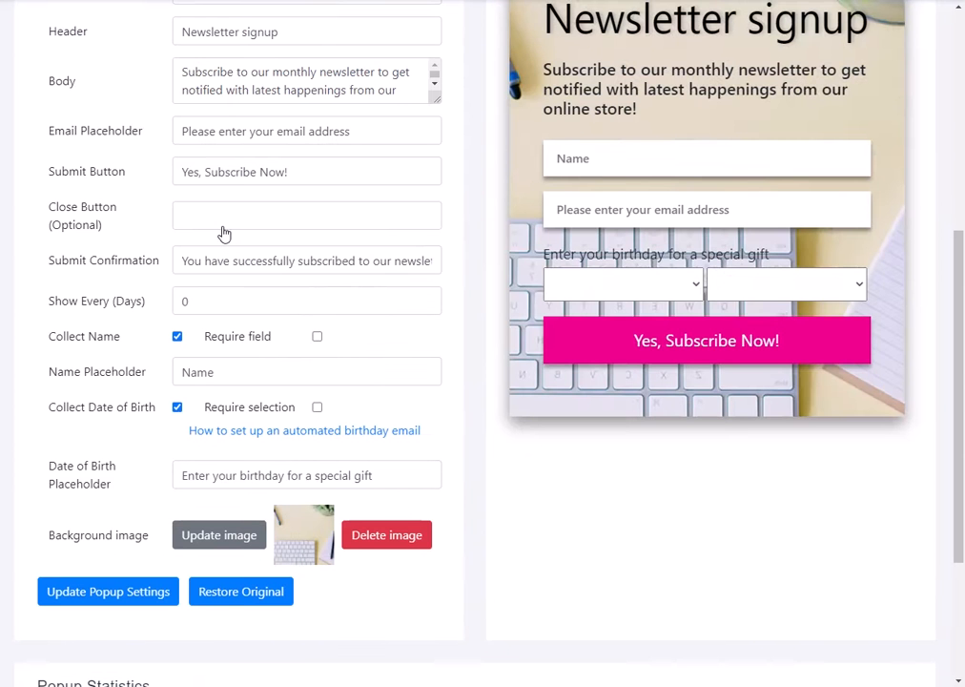
scroll(725, 386, "up", 3)
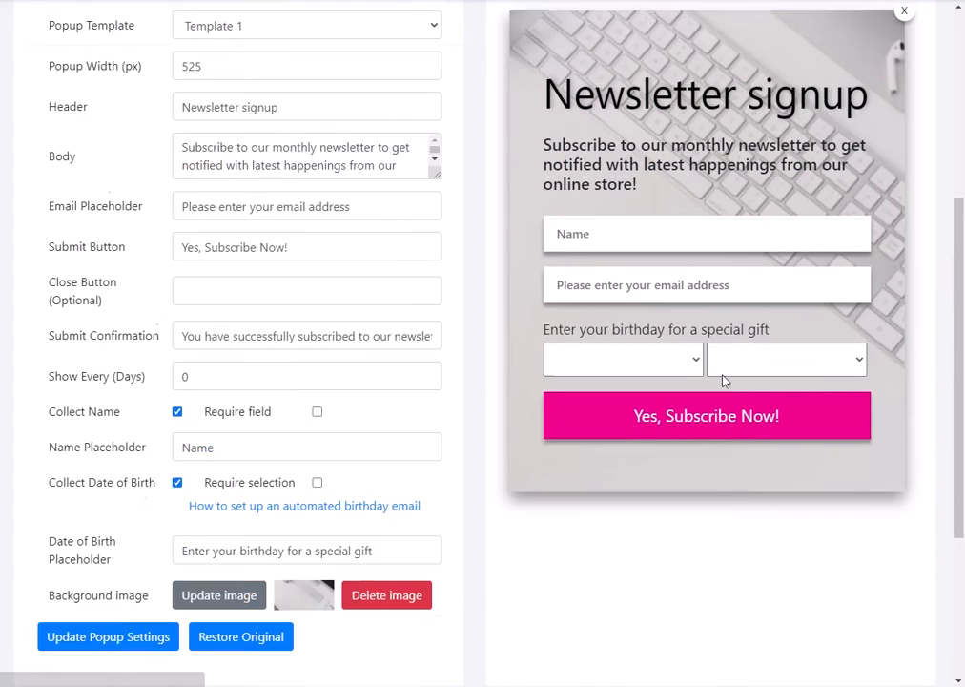
scroll(553, 390, "down", 3)
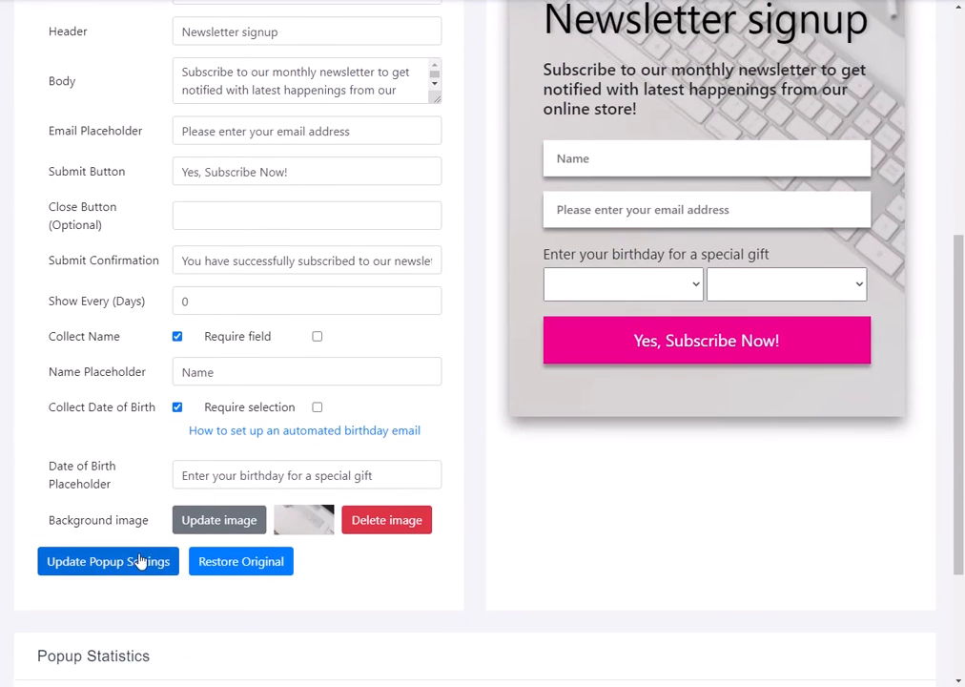
left_click(131, 568)
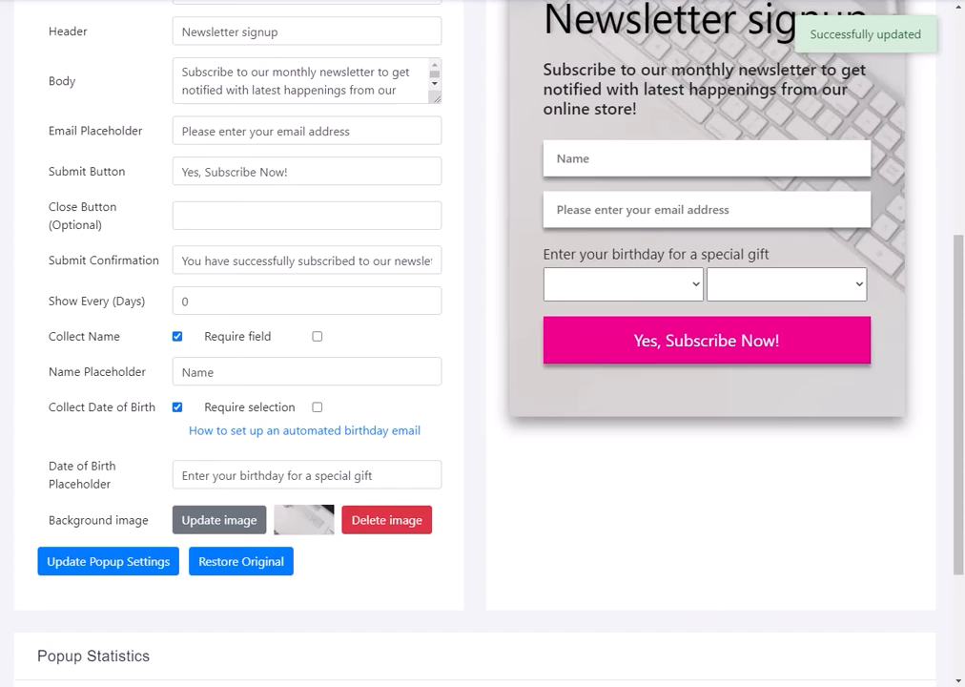
key("ctrl+shift+n")
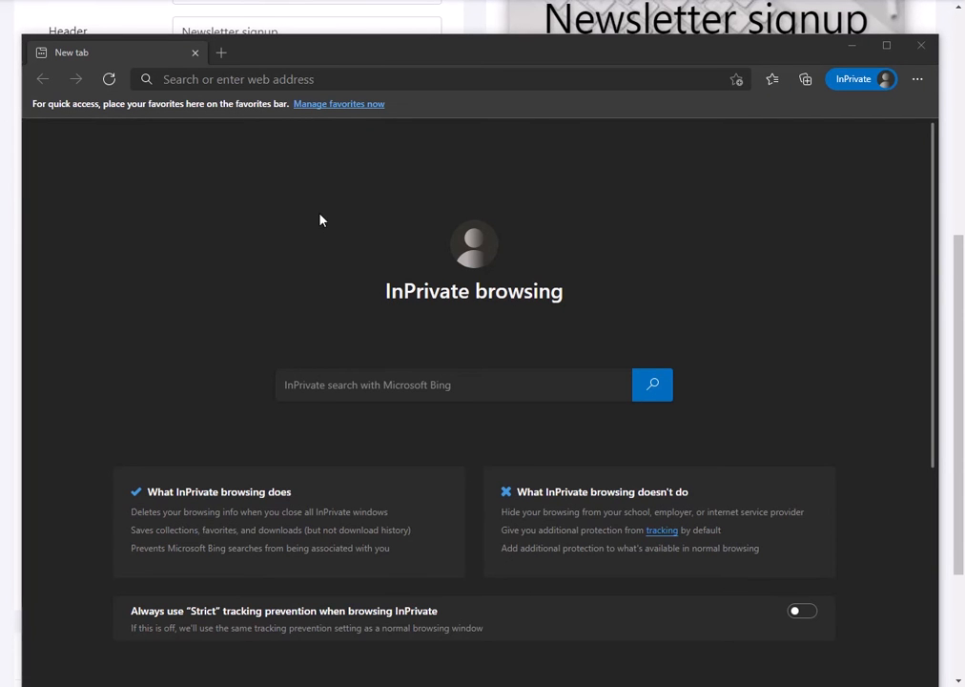
left_click(349, 79)
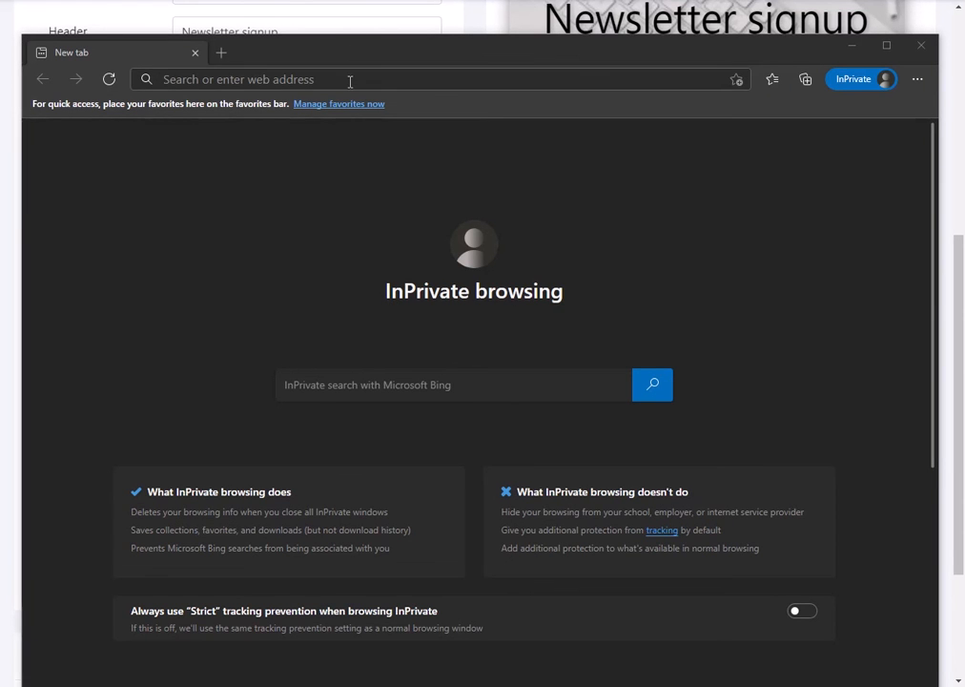
type("http://wix.eipconcepts.com/")
key("Return")
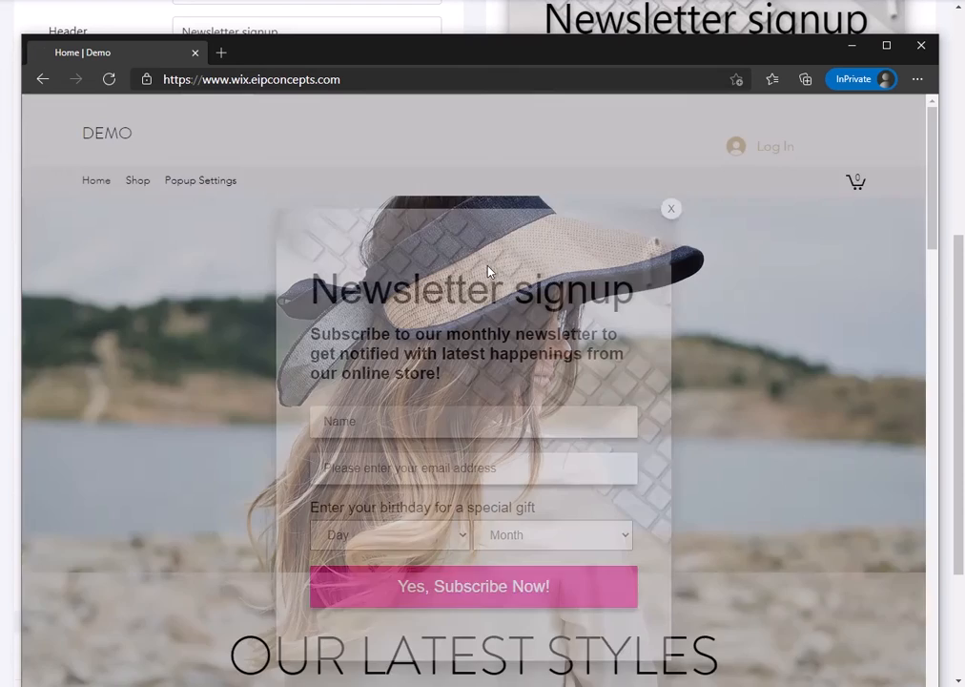
scroll(497, 283, "down", 1)
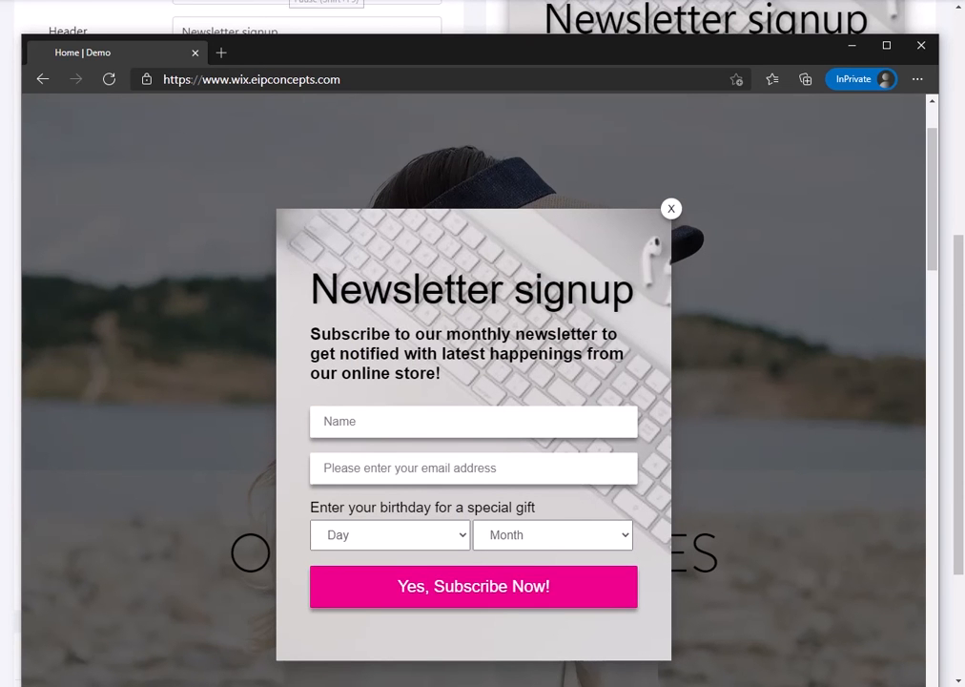
Close the private window and preview the popup with Template 2 and with the Custom Template.
left_click(922, 46)
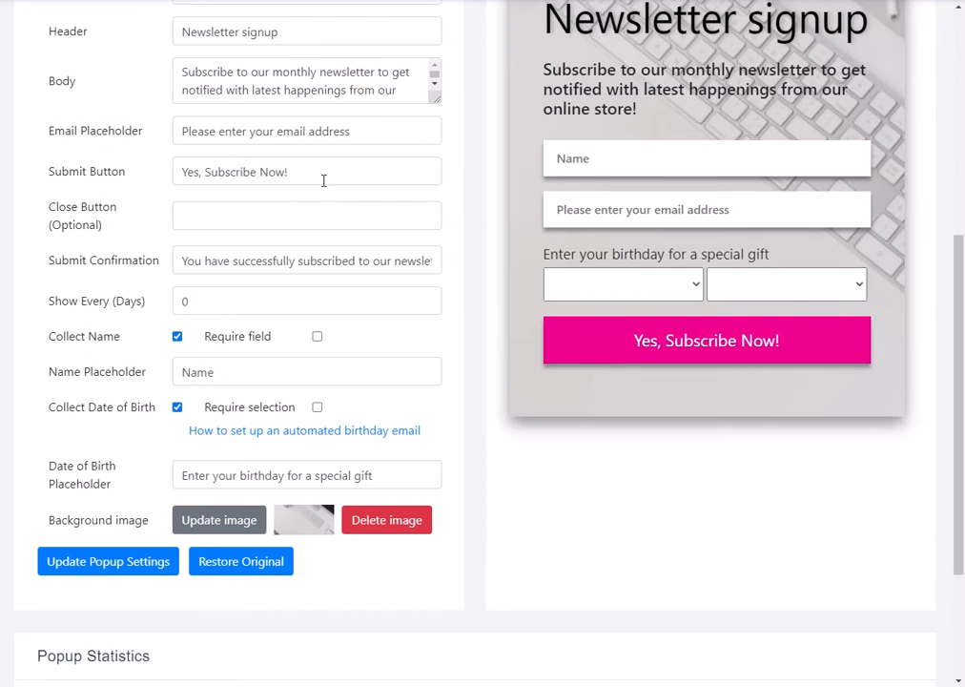
scroll(457, 210, "up", 3)
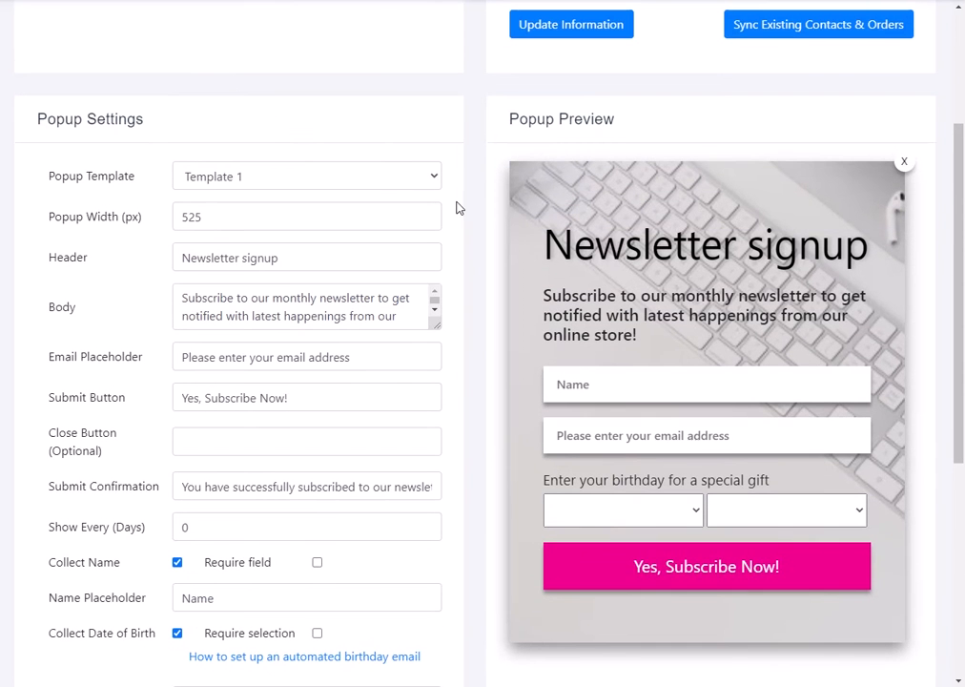
left_click(414, 183)
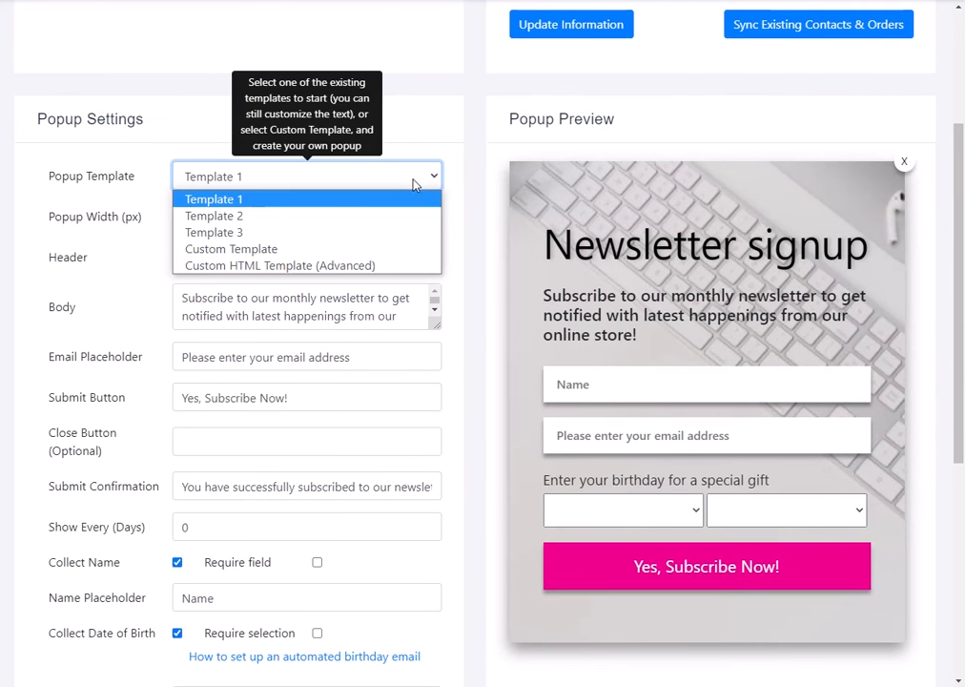
left_click(351, 217)
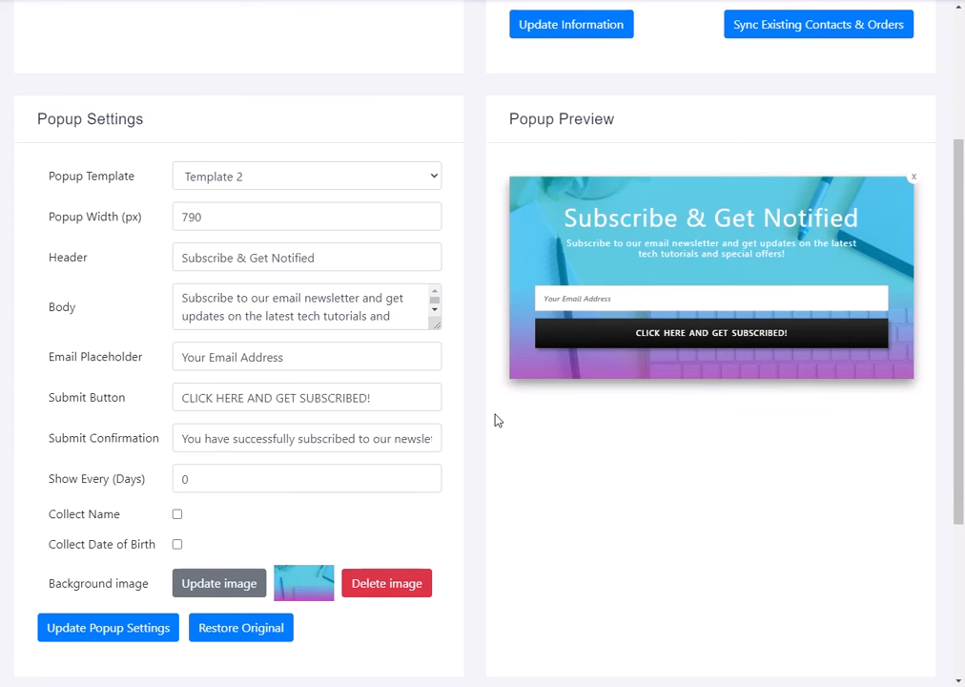
left_click(433, 177)
left_click(306, 250)
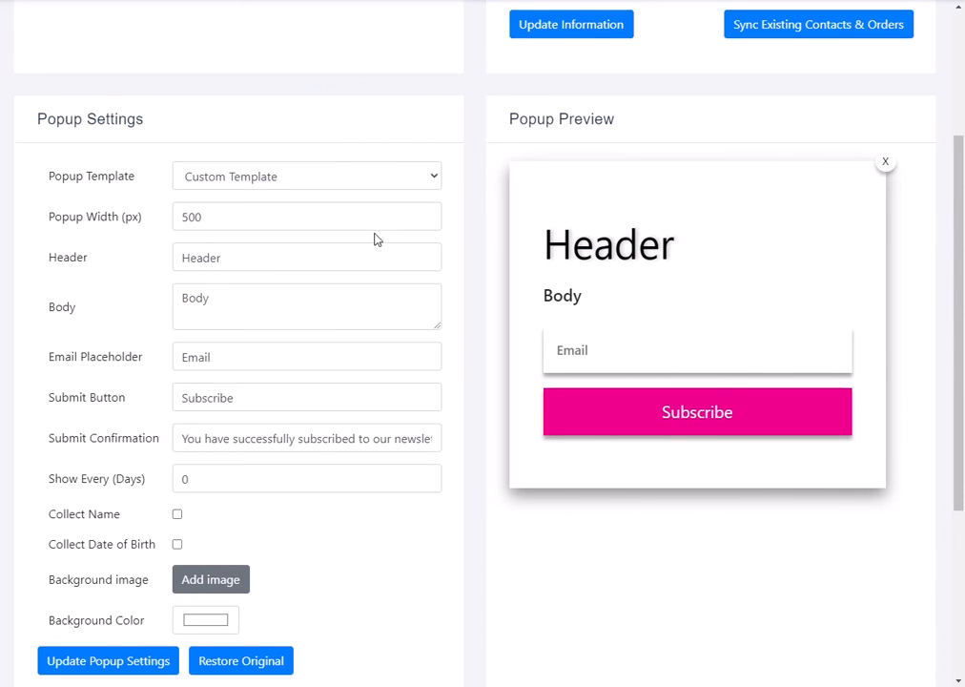
Switch the popup template to Custom HTML Template (Advanced) and look through its HTML code down to the input fields.
left_click(407, 183)
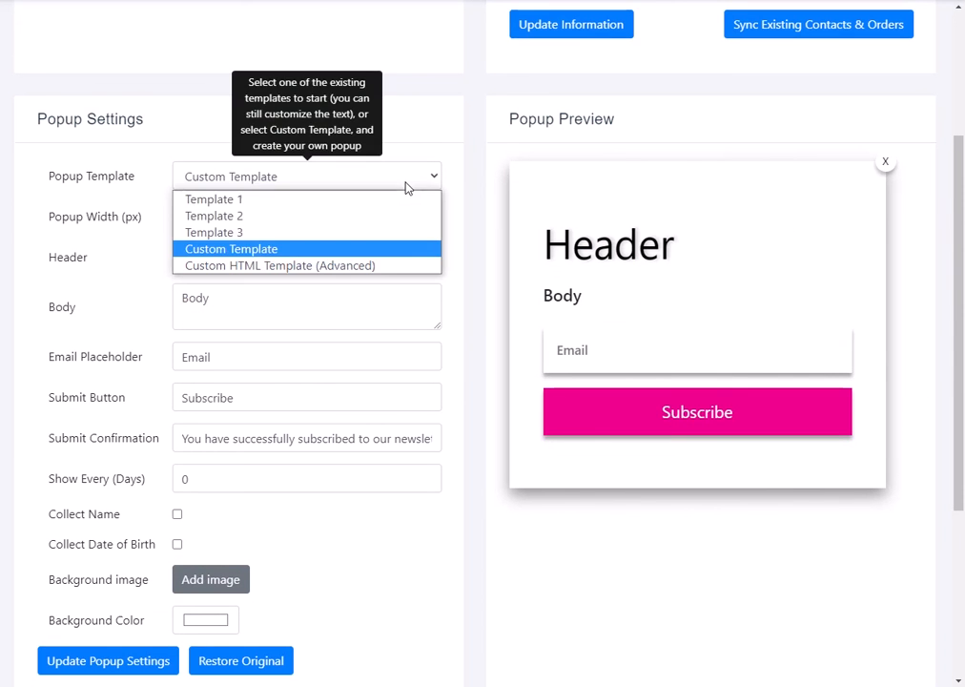
left_click(327, 266)
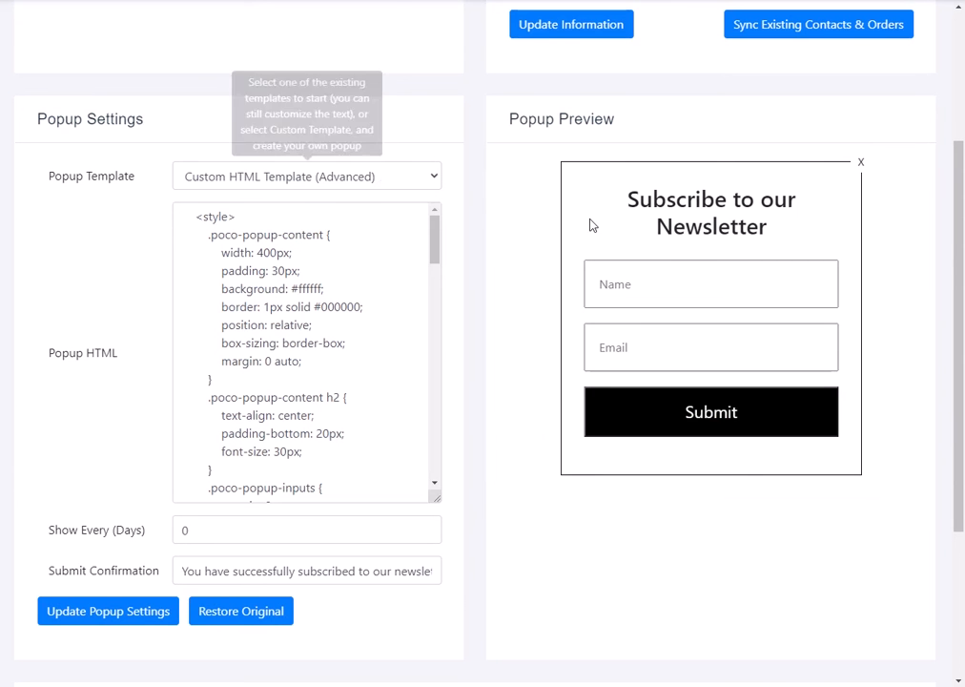
scroll(339, 297, "down", 8)
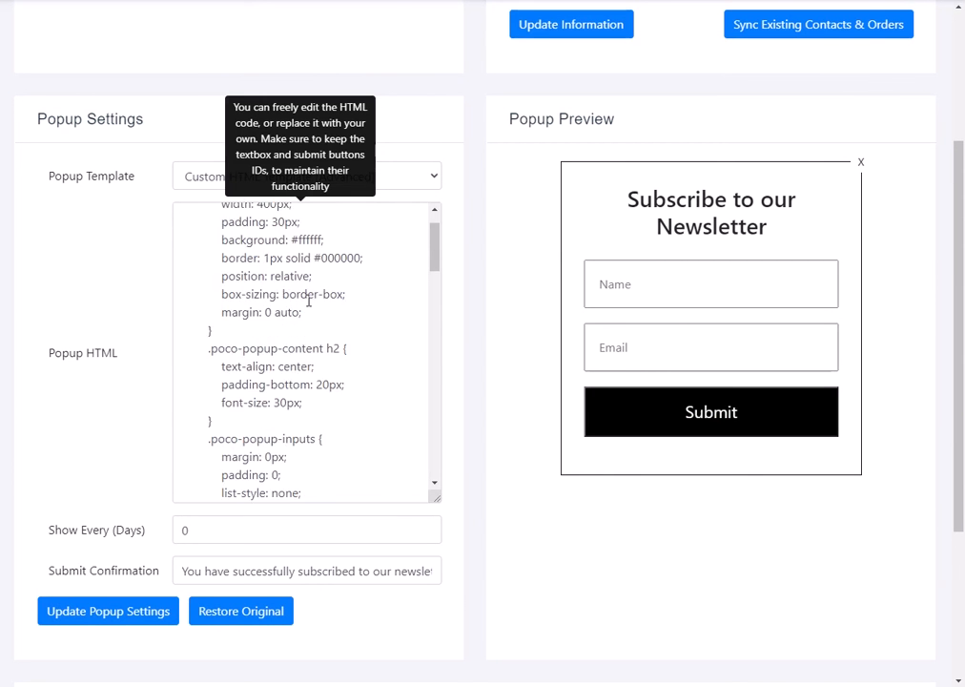
scroll(291, 341, "down", 6)
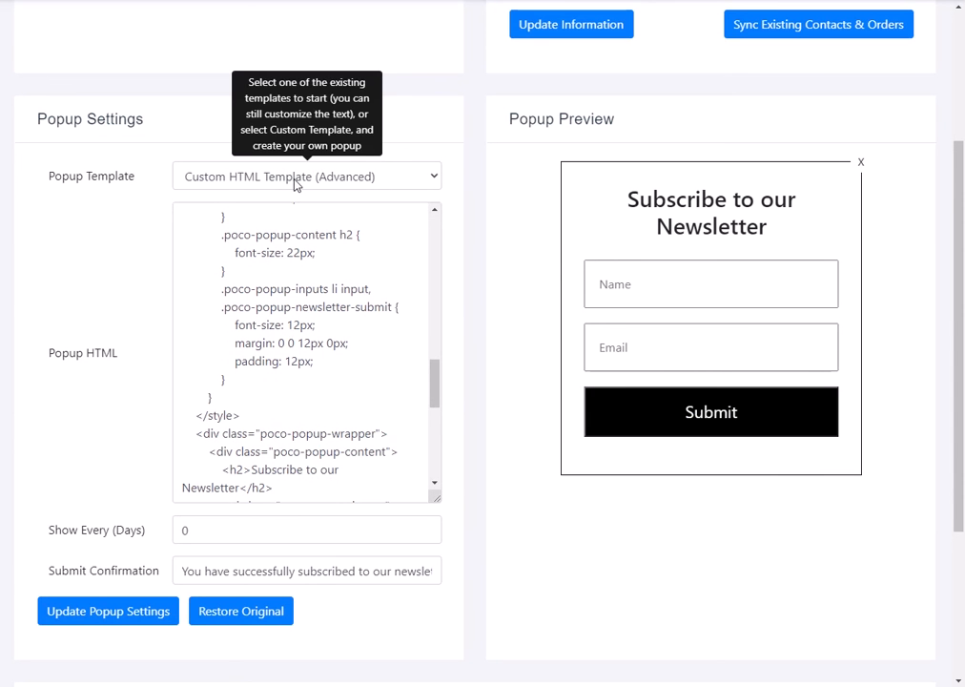
scroll(277, 328, "down", 4)
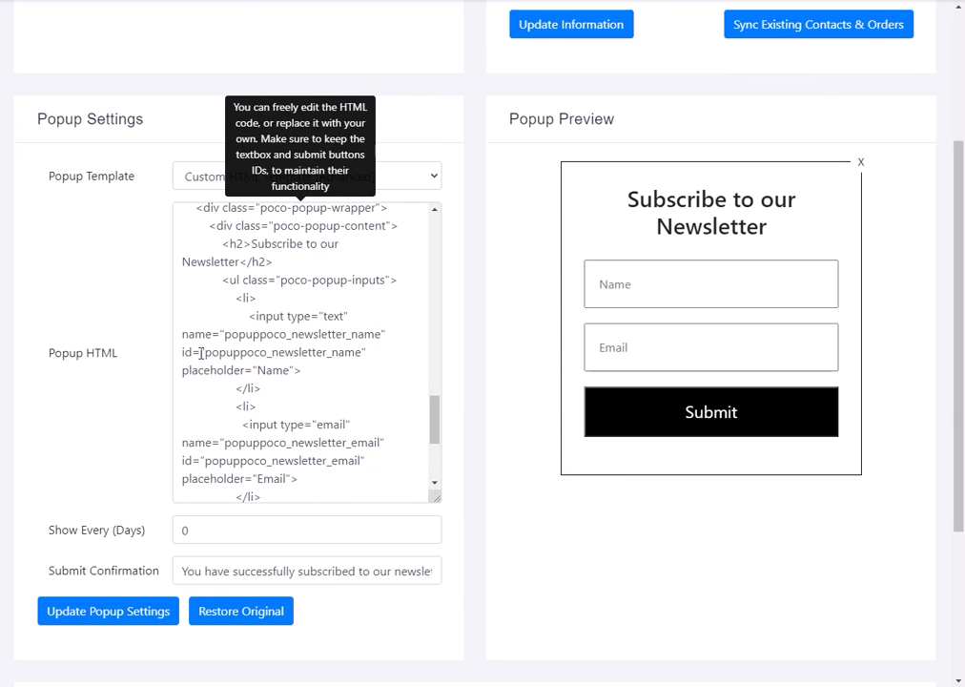
Highlight the name input's ID, popuppoco_newsletter_name, in the popup HTML and save the popup settings.
left_click_drag(204, 352, 366, 353)
scroll(329, 287, "up", 1)
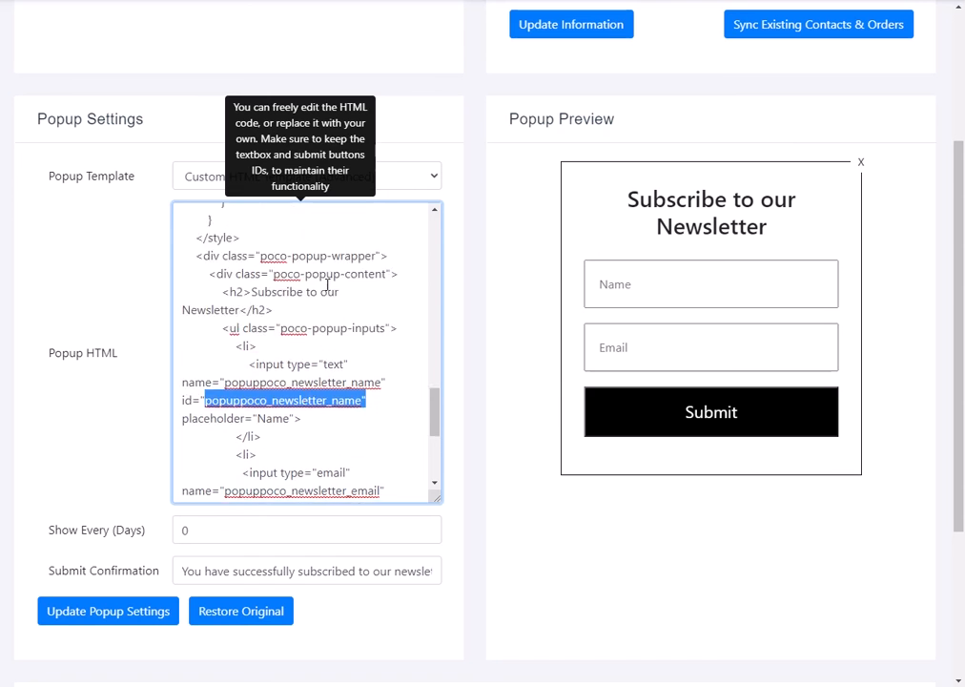
scroll(305, 334, "down", 1)
left_click(133, 621)
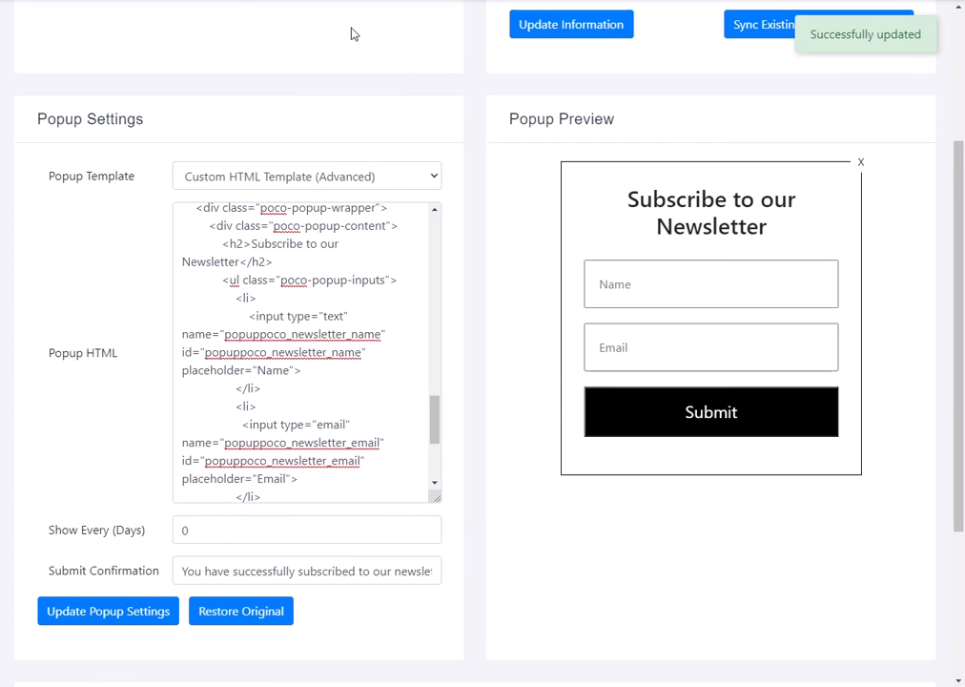
key("ctrl+shift+n")
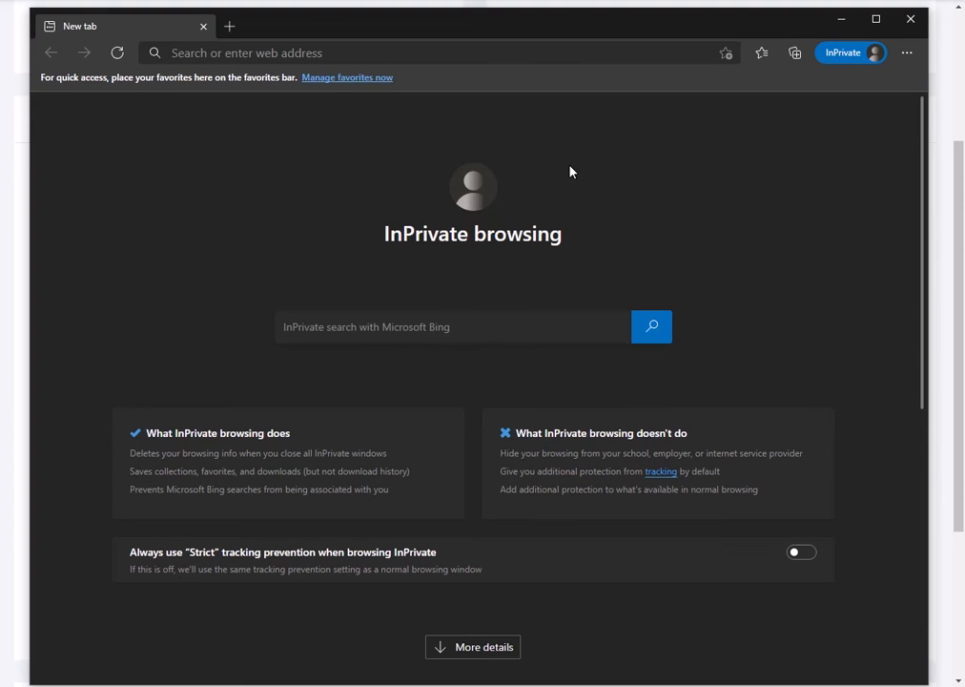
key("ctrl+shift+i")
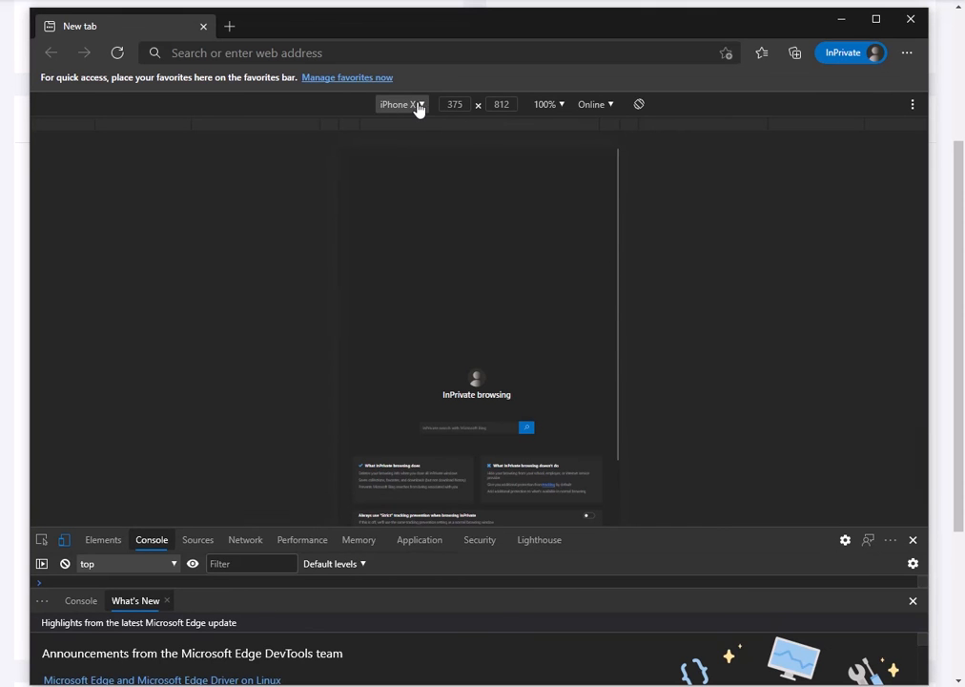
left_click(409, 60)
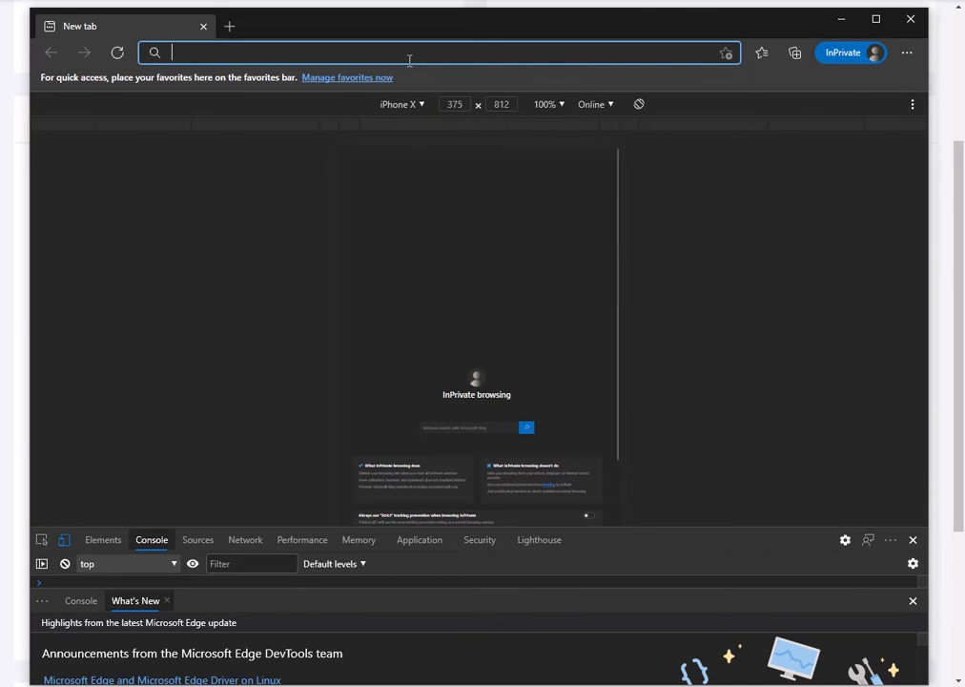
type("http://wix.eipconcepts.com/")
key("Return")
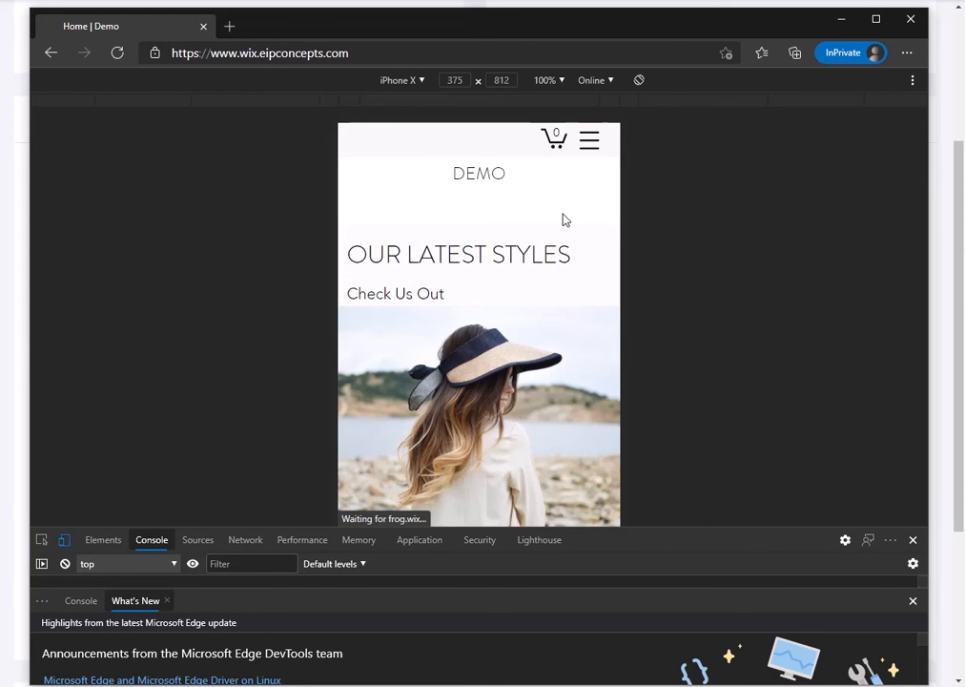
scroll(495, 258, "down", 1)
scroll(495, 263, "down", 1)
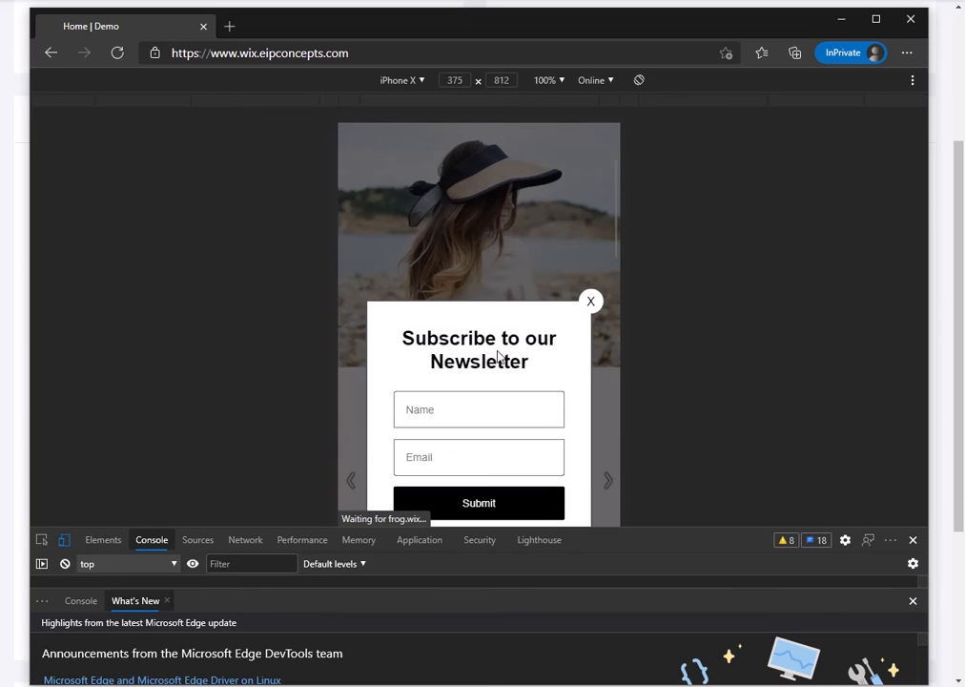
Submit the mobile popup's signup form with a sample name and e-mail address, and close the private window.
left_click(448, 410)
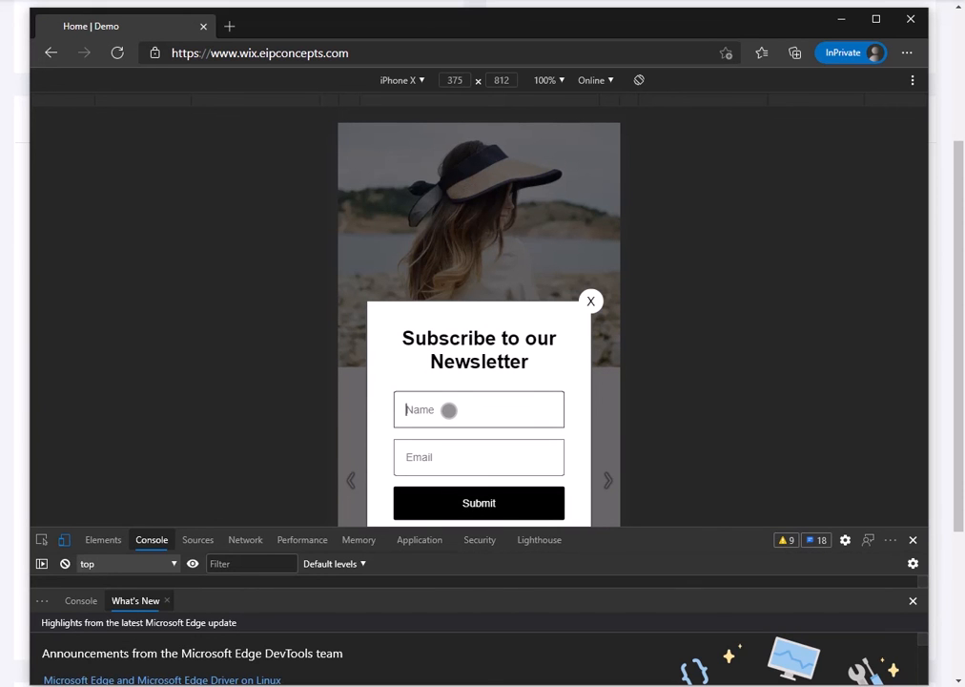
type("My Name")
key("Tab")
type("my@")
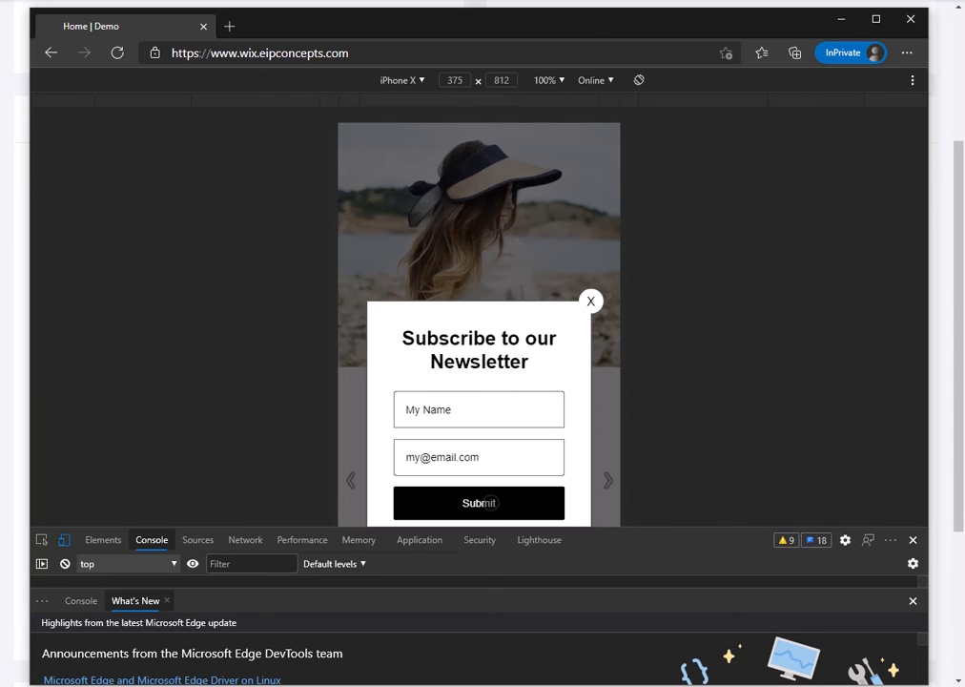
left_click(491, 503)
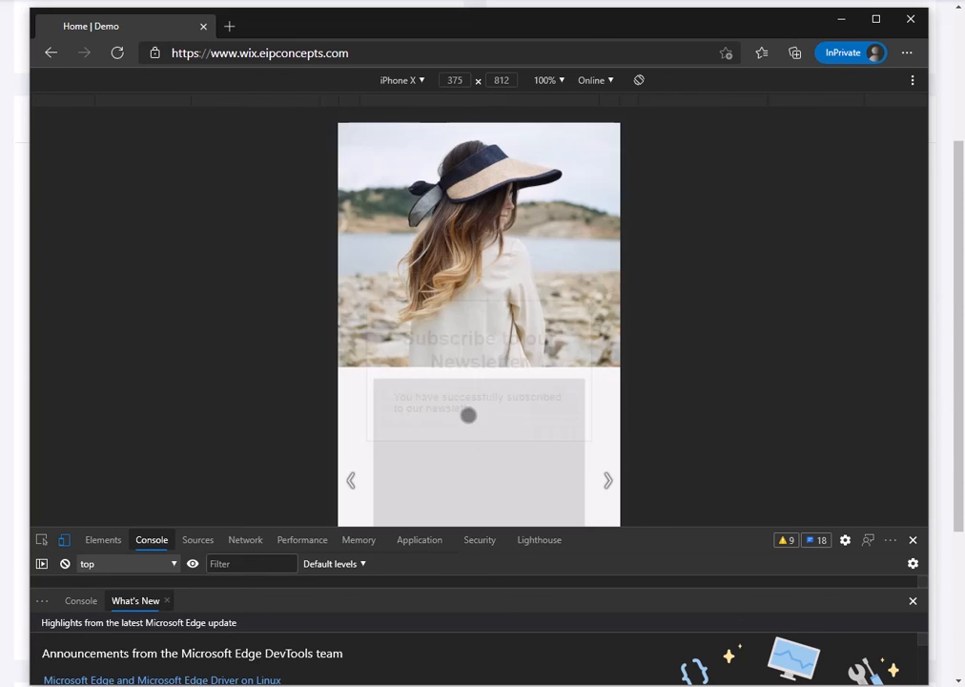
left_click(908, 21)
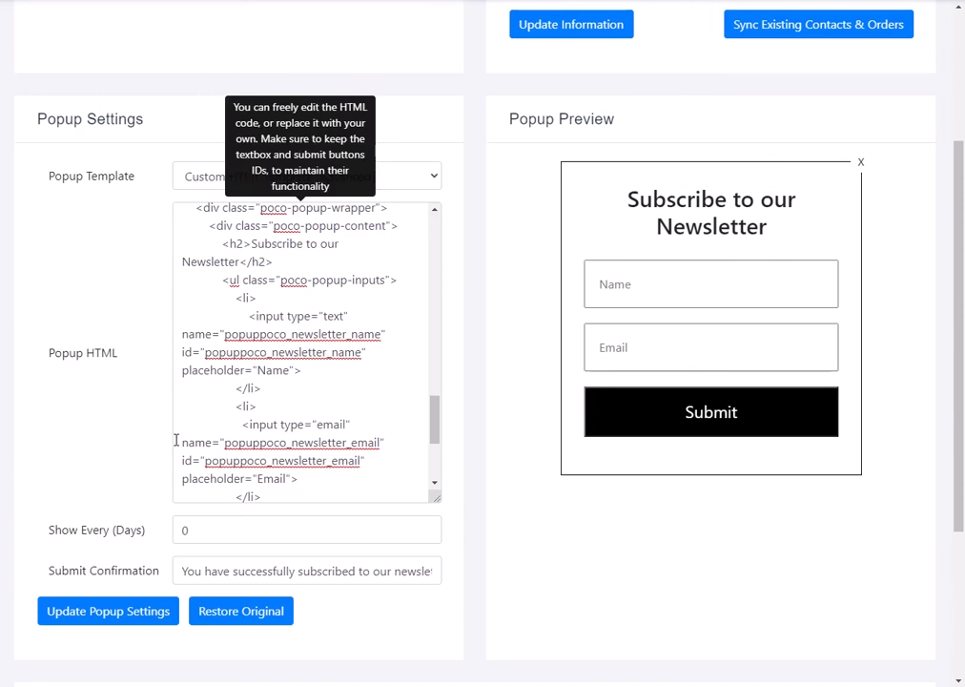
Reload the app settings page and check the popup display and signup counts in Popup Statistics.
scroll(74, 117, "up", 3)
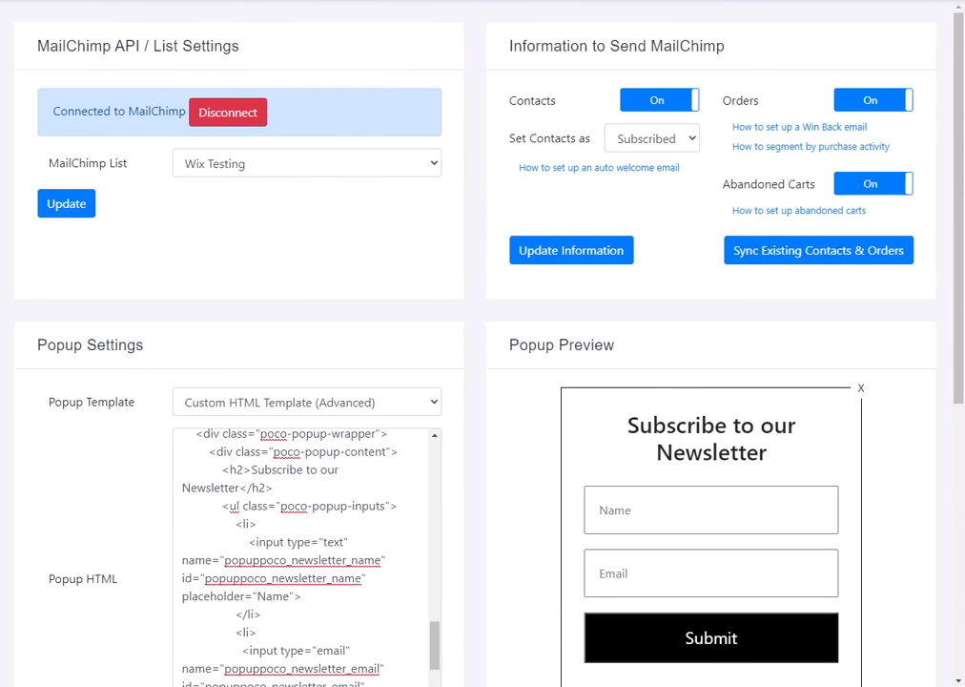
key("F5")
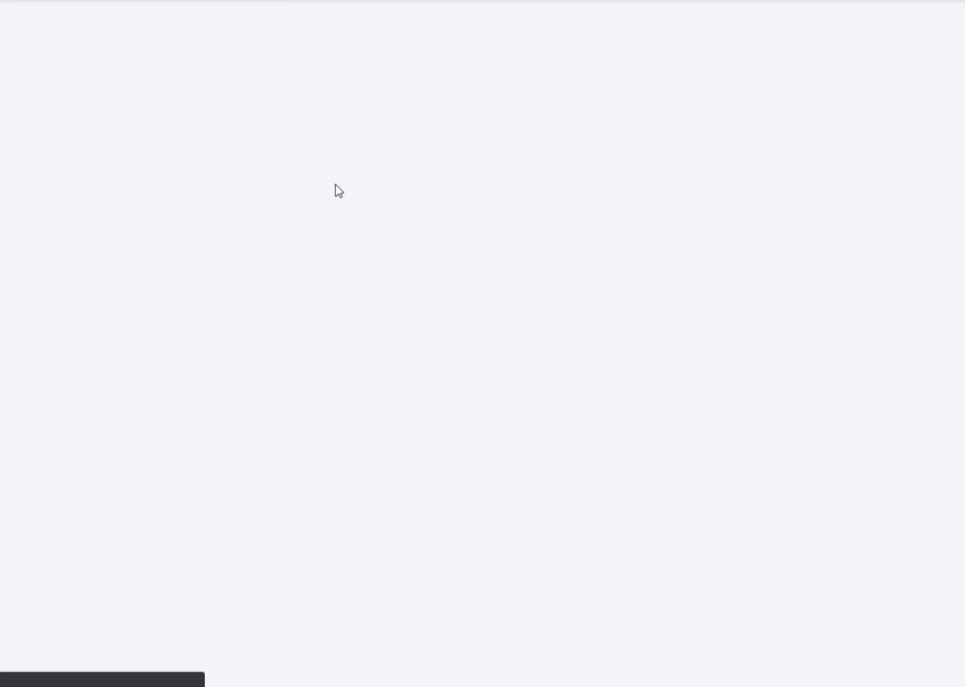
scroll(336, 191, "down", 5)
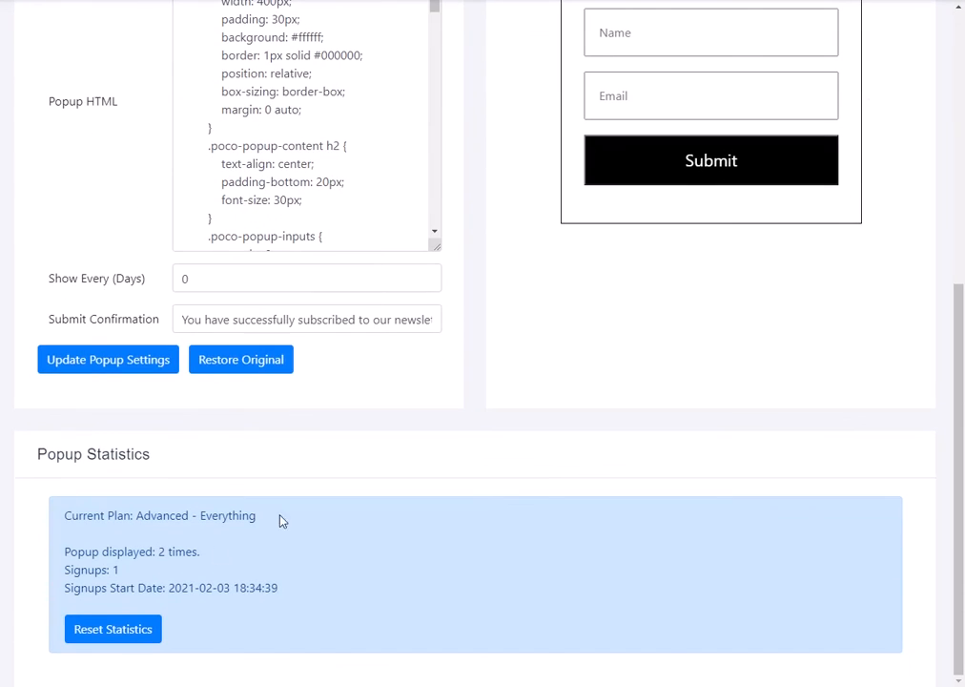
left_click_drag(65, 552, 207, 556)
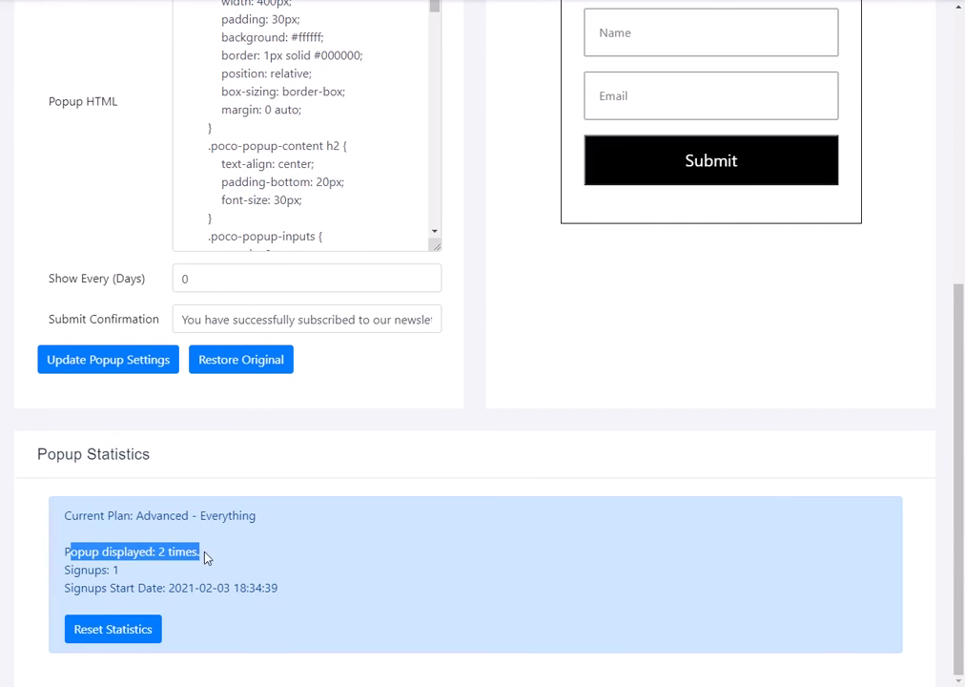
left_click(124, 578)
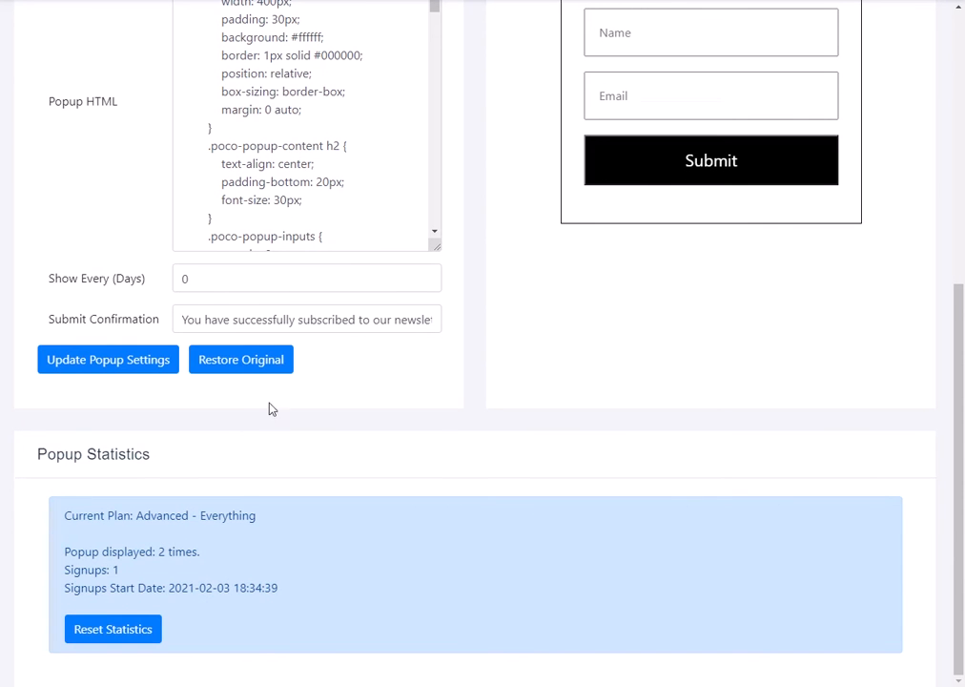